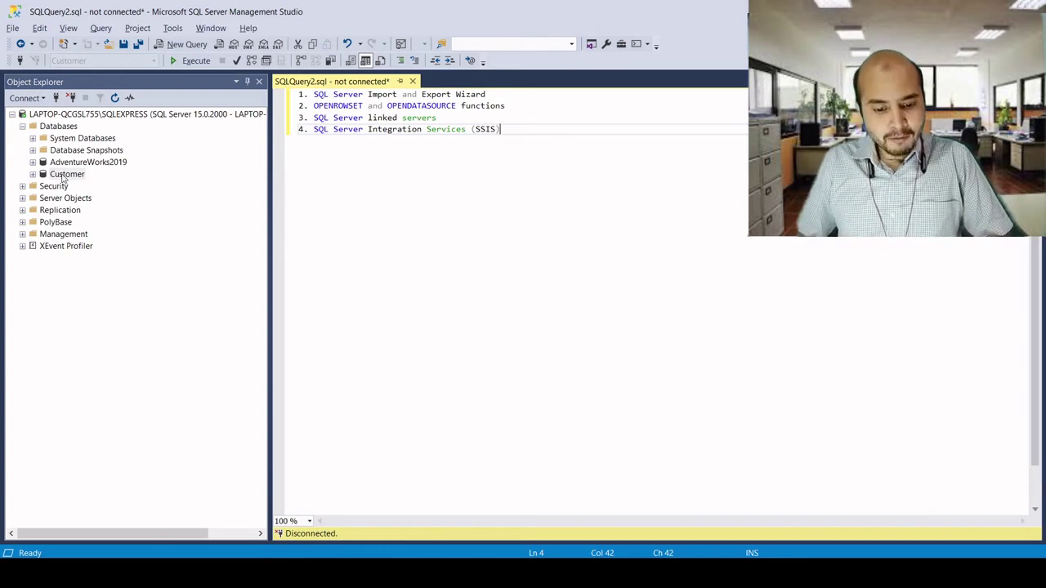
{"action": "left_click", "coordinate": [55, 178]}
{"action": "left_click", "coordinate": [55, 178]}
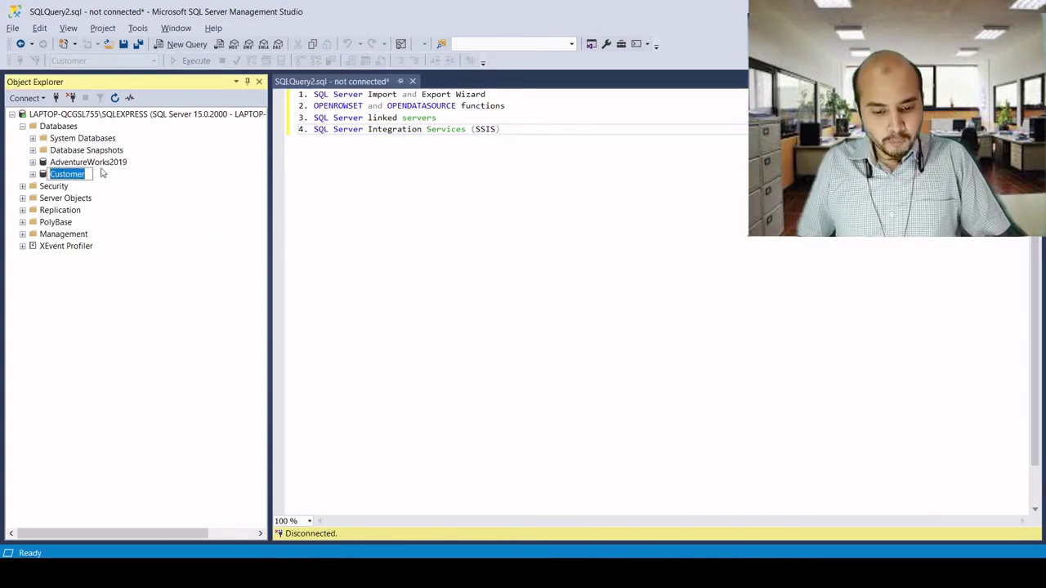
{"action": "left_click", "coordinate": [116, 176]}
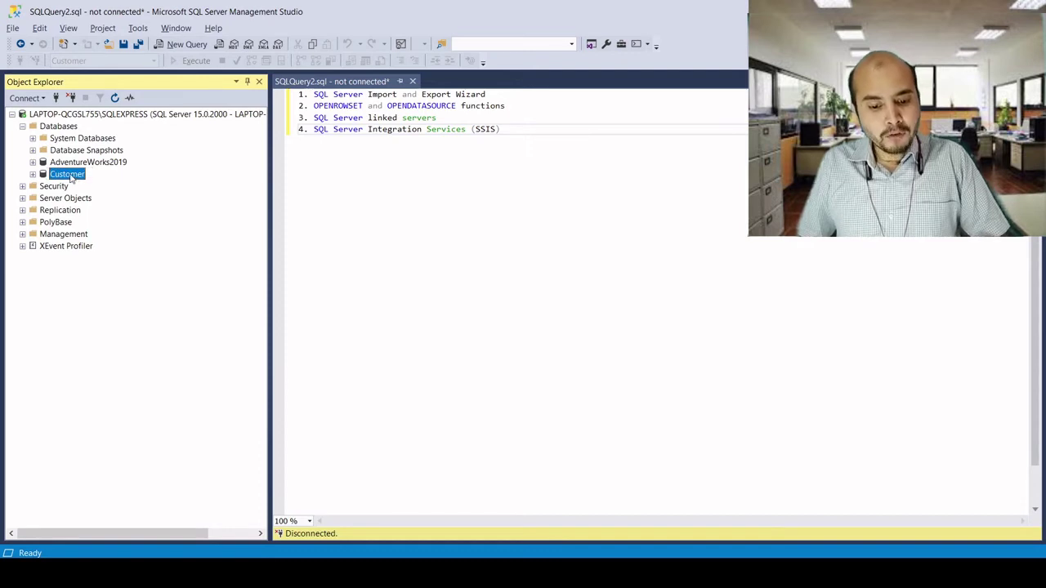
Start the Import Data wizard for the Customer database and proceed past the welcome page
{"action": "right_click", "coordinate": [71, 181]}
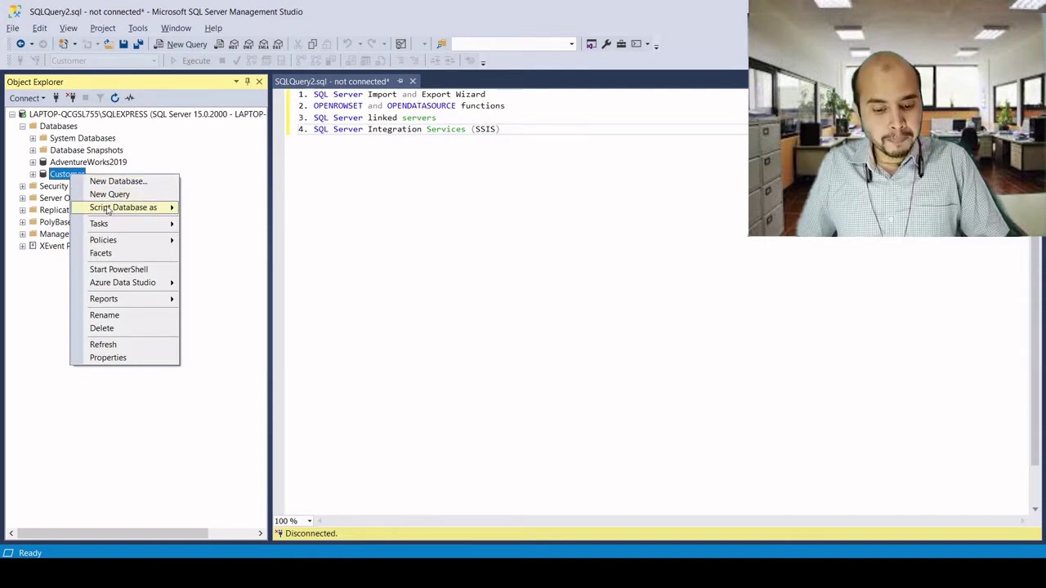
{"action": "mouse_move", "coordinate": [131, 228]}
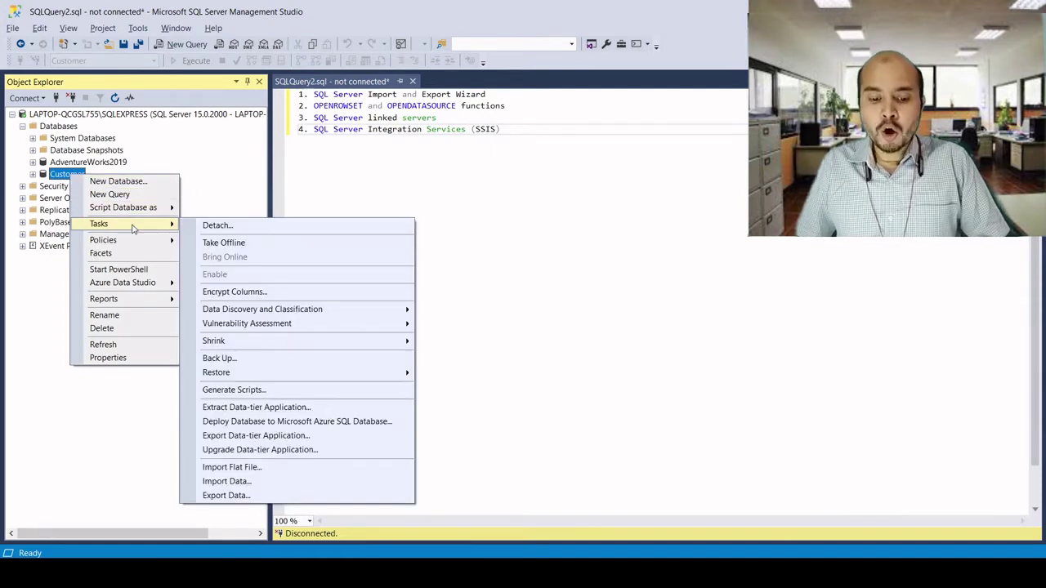
{"action": "left_click", "coordinate": [226, 482]}
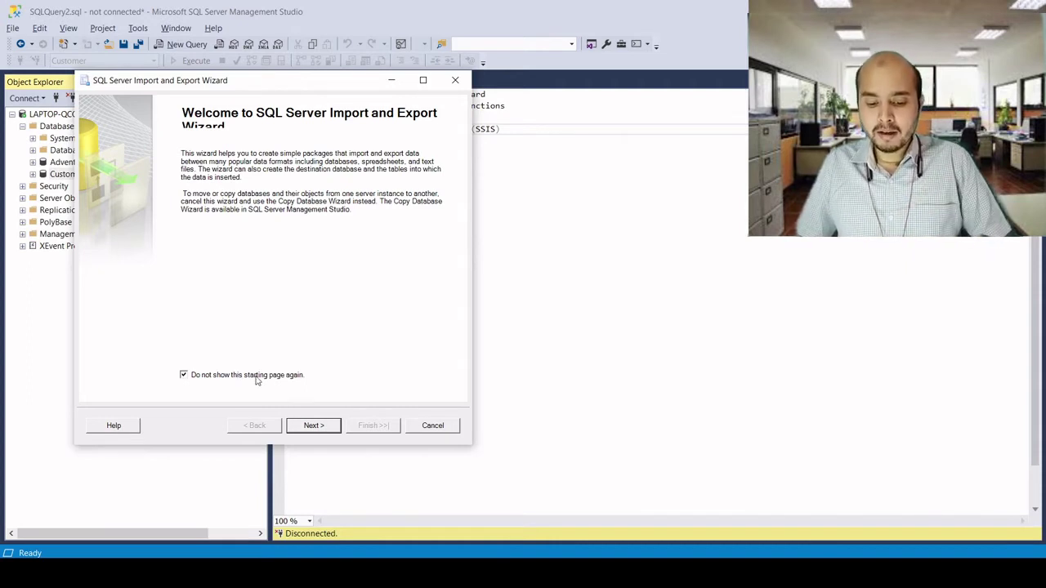
{"action": "left_click", "coordinate": [316, 429]}
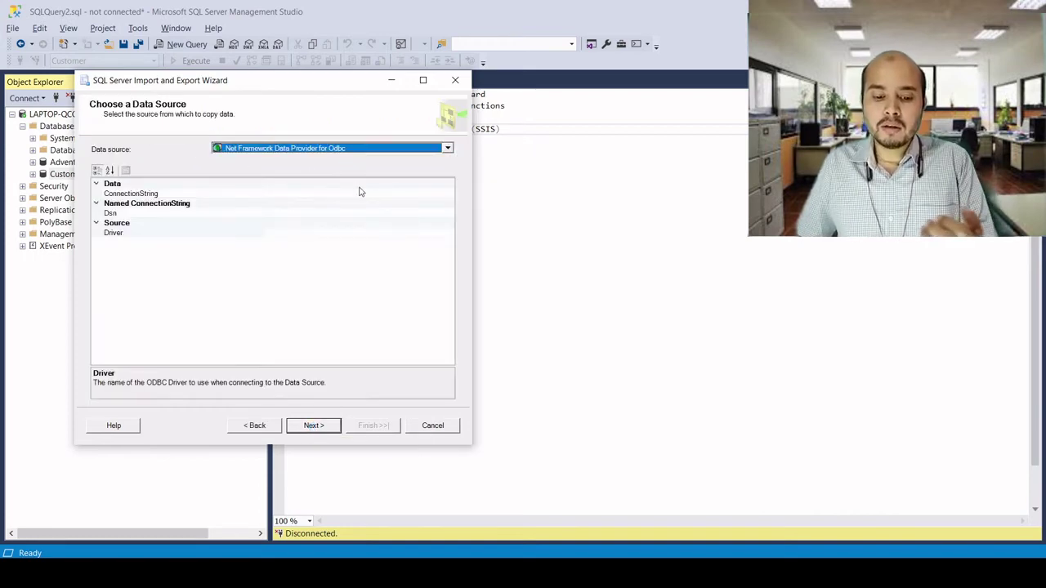
Use Microsoft Excel as the data source with the Master Table workbook from the Desktop, and continue to the destination page
{"action": "left_click", "coordinate": [447, 149]}
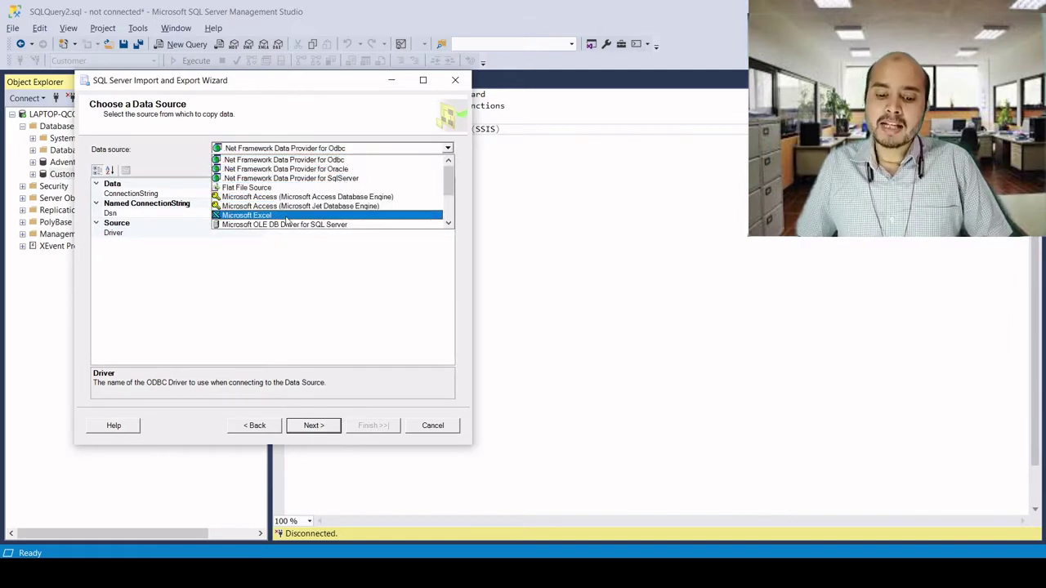
{"action": "left_click", "coordinate": [287, 219]}
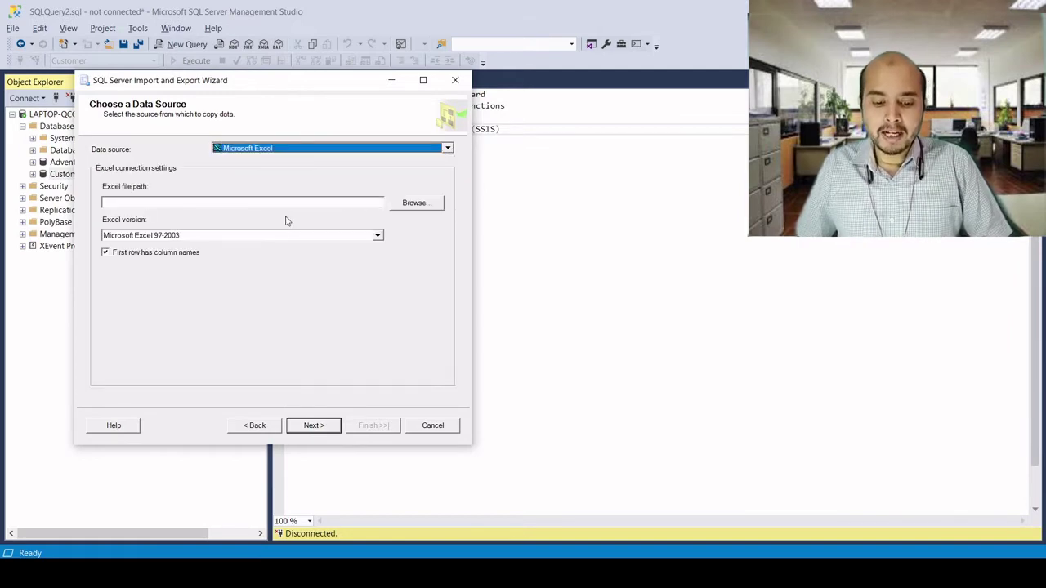
{"action": "left_click", "coordinate": [421, 204]}
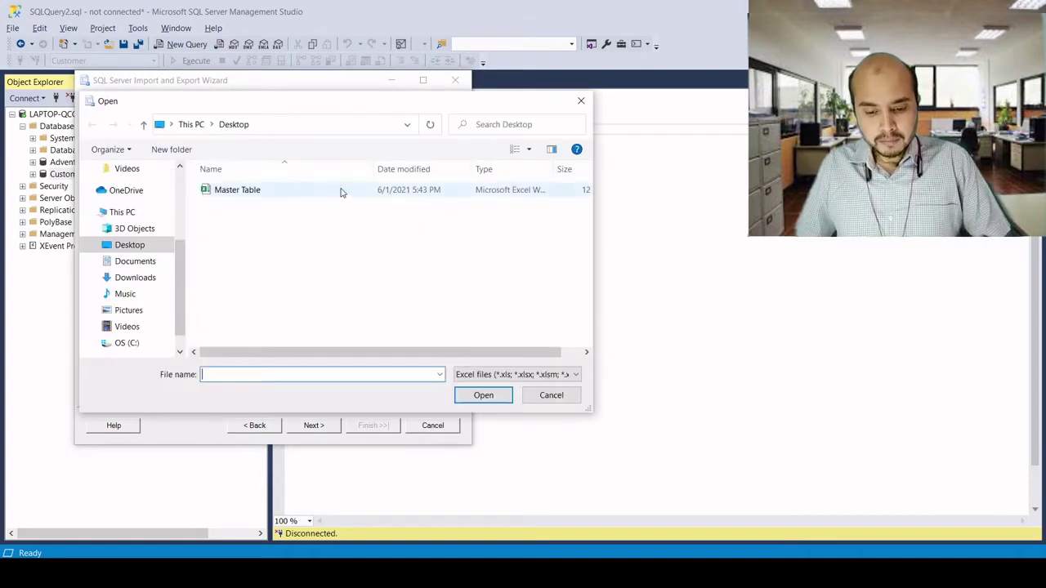
{"action": "left_click", "coordinate": [242, 195]}
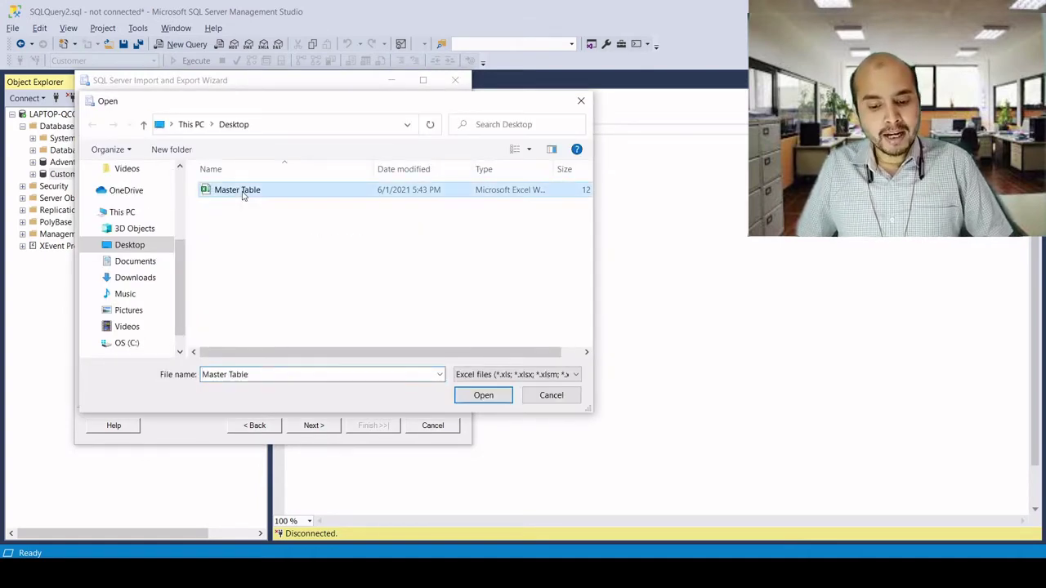
{"action": "left_click", "coordinate": [484, 397]}
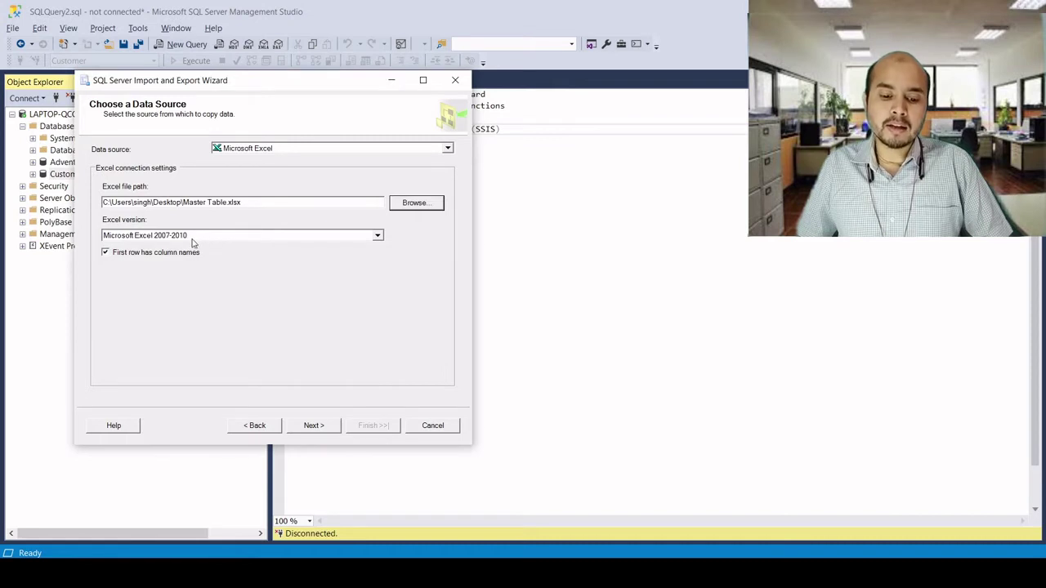
{"action": "left_click", "coordinate": [312, 426]}
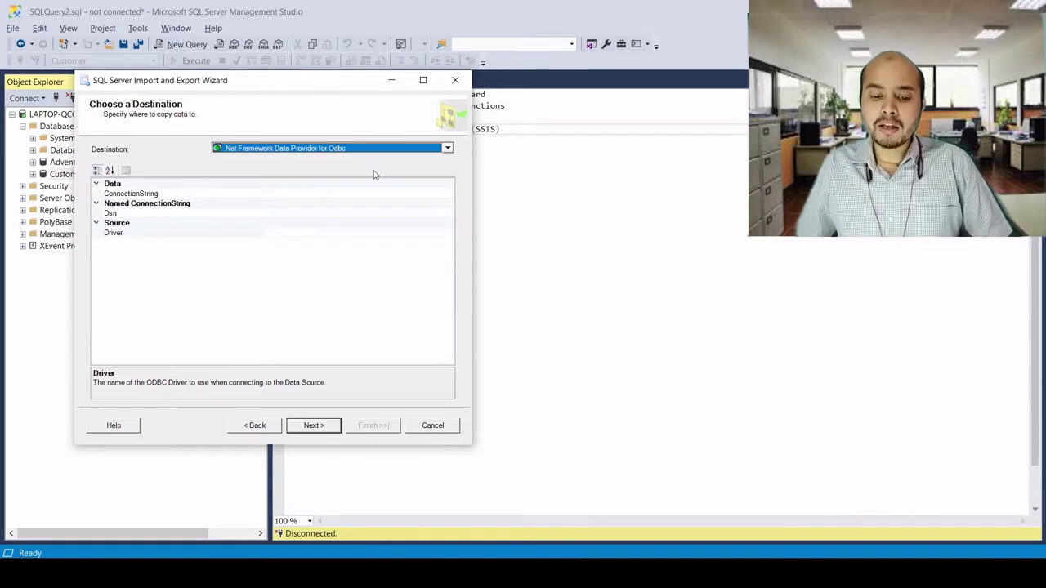
Set the import destination to Microsoft OLE DB Provider for SQL Server
{"action": "left_click", "coordinate": [428, 150]}
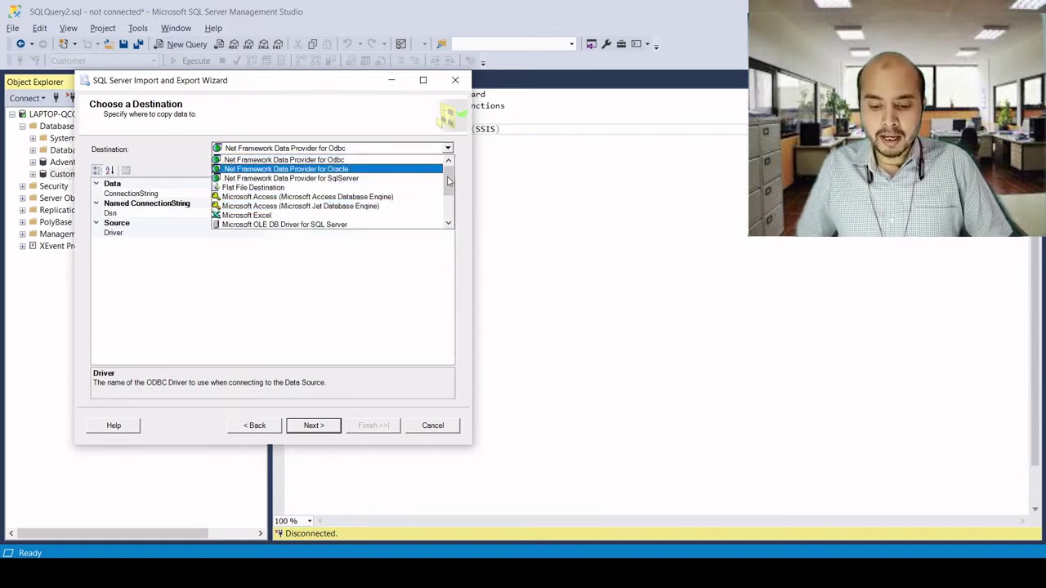
{"action": "left_click_drag", "start_coordinate": [448, 178], "coordinate": [453, 221]}
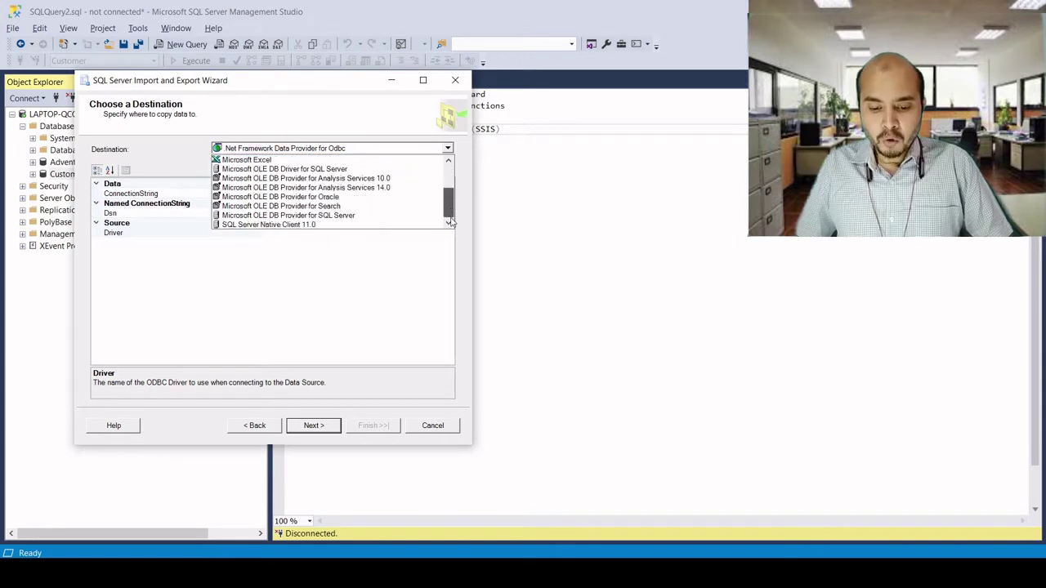
{"action": "left_click", "coordinate": [323, 216]}
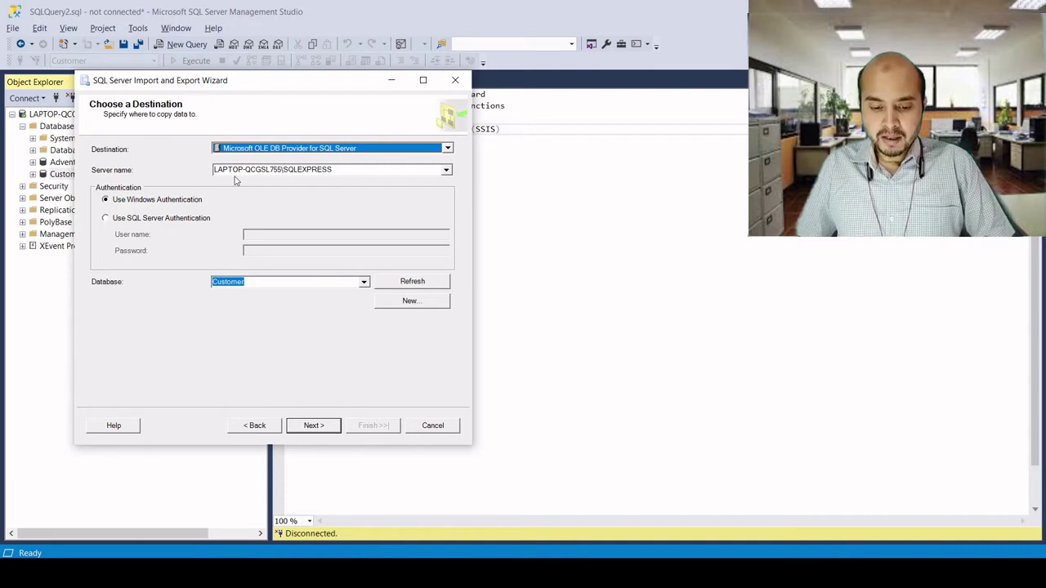
{"action": "left_click", "coordinate": [353, 167]}
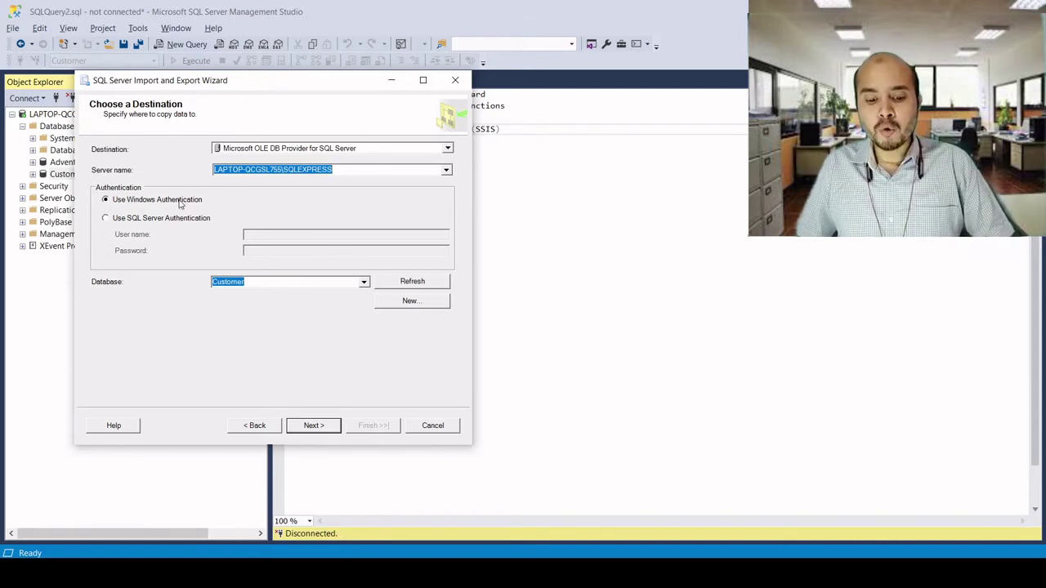
{"action": "left_click", "coordinate": [142, 225]}
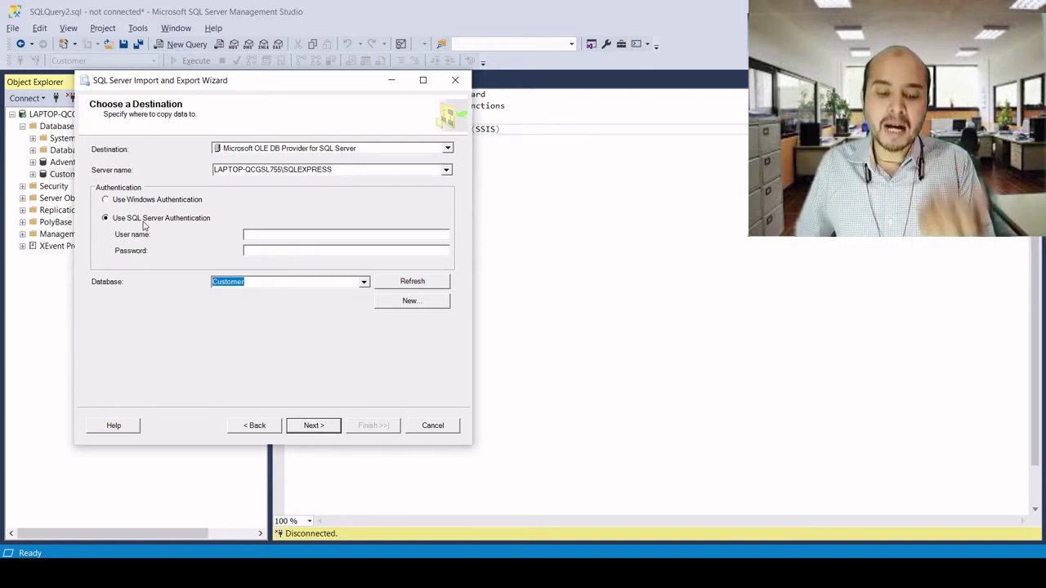
{"action": "left_click", "coordinate": [294, 237]}
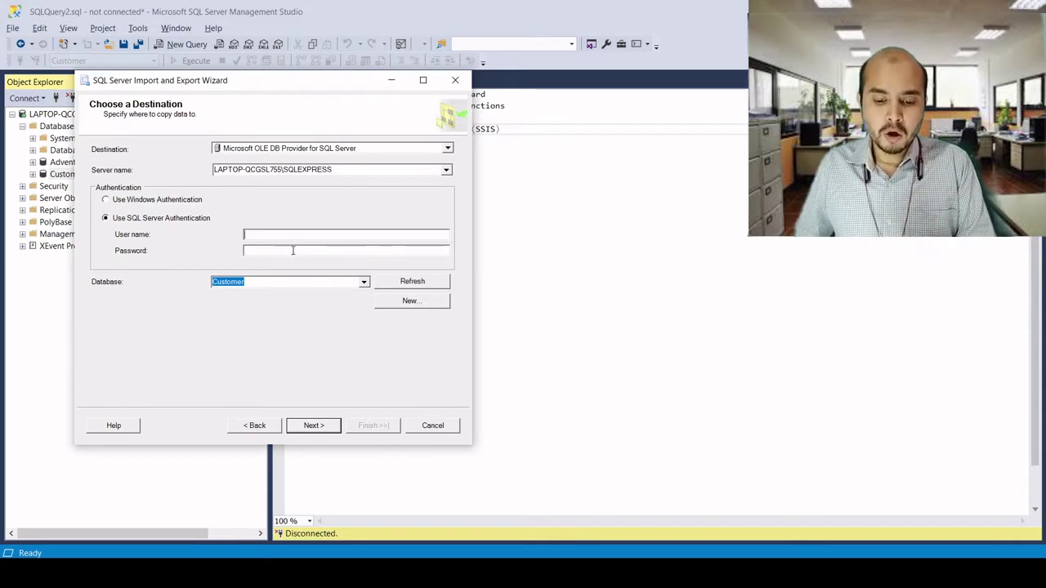
{"action": "left_click", "coordinate": [293, 250]}
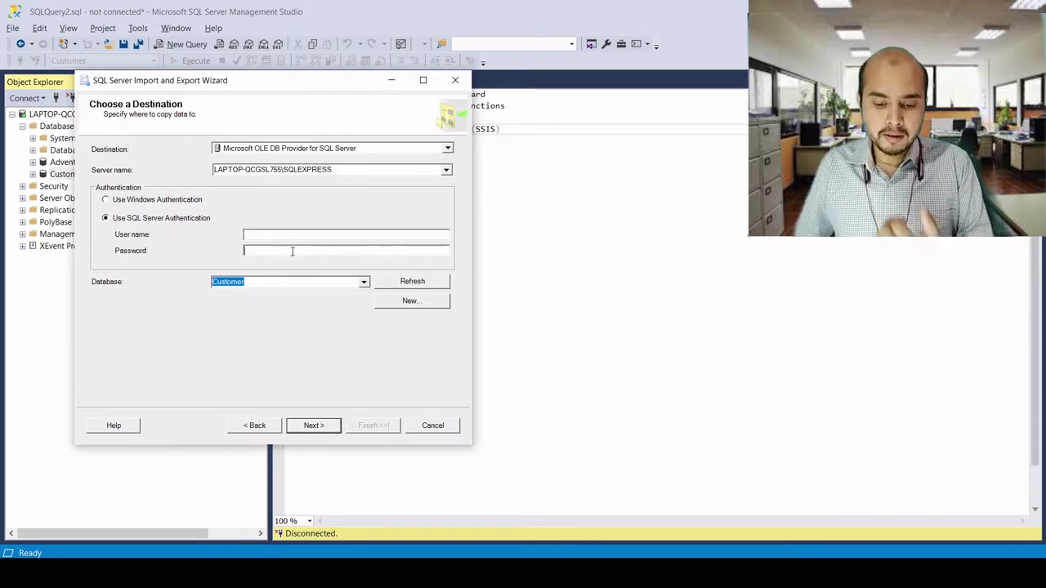
{"action": "left_click", "coordinate": [139, 205]}
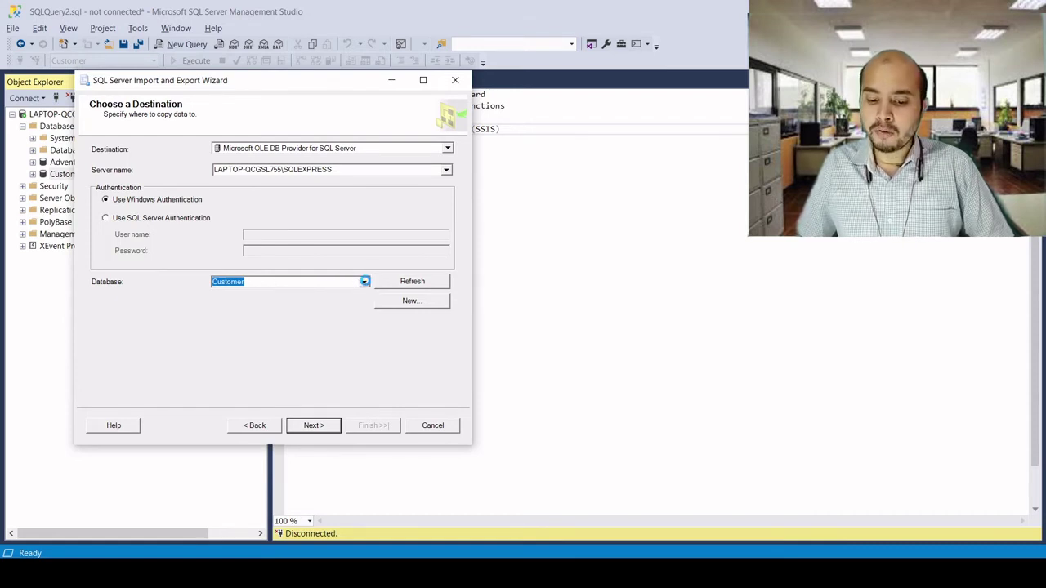
Choose Customer as the destination database and continue to the table copy or query page
{"action": "left_click", "coordinate": [364, 282]}
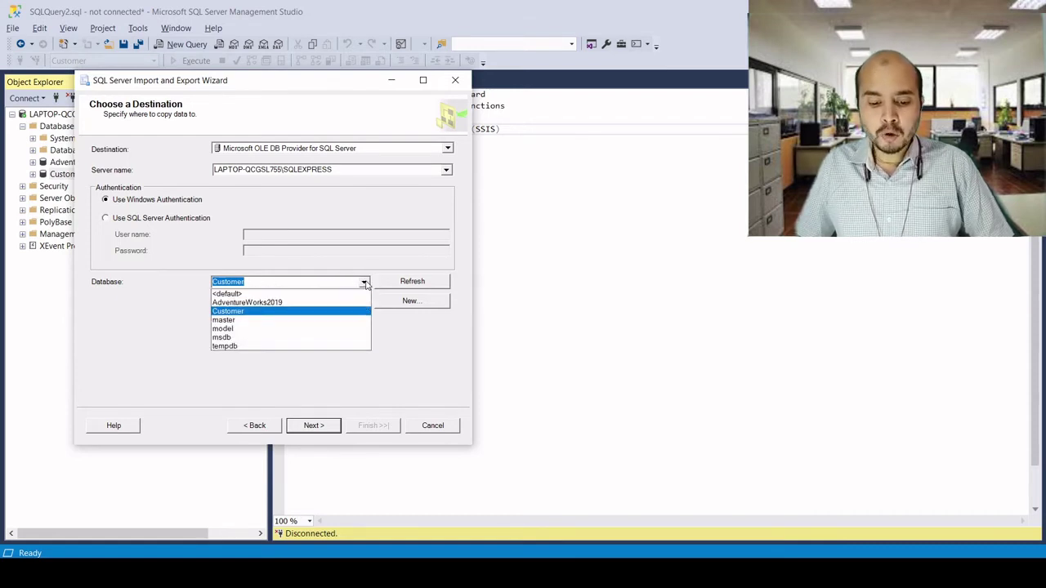
{"action": "left_click", "coordinate": [276, 312]}
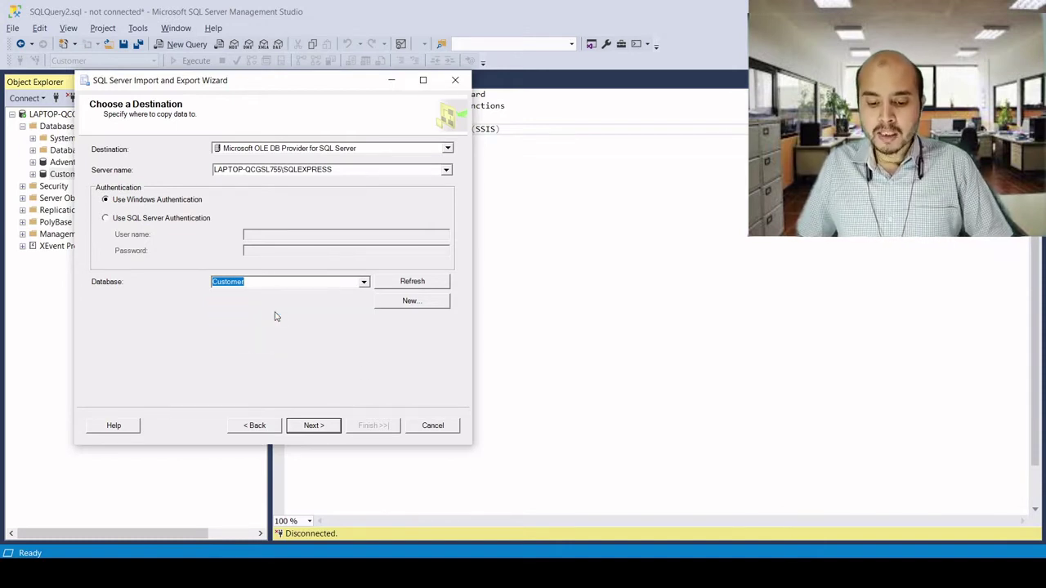
{"action": "left_click", "coordinate": [313, 426]}
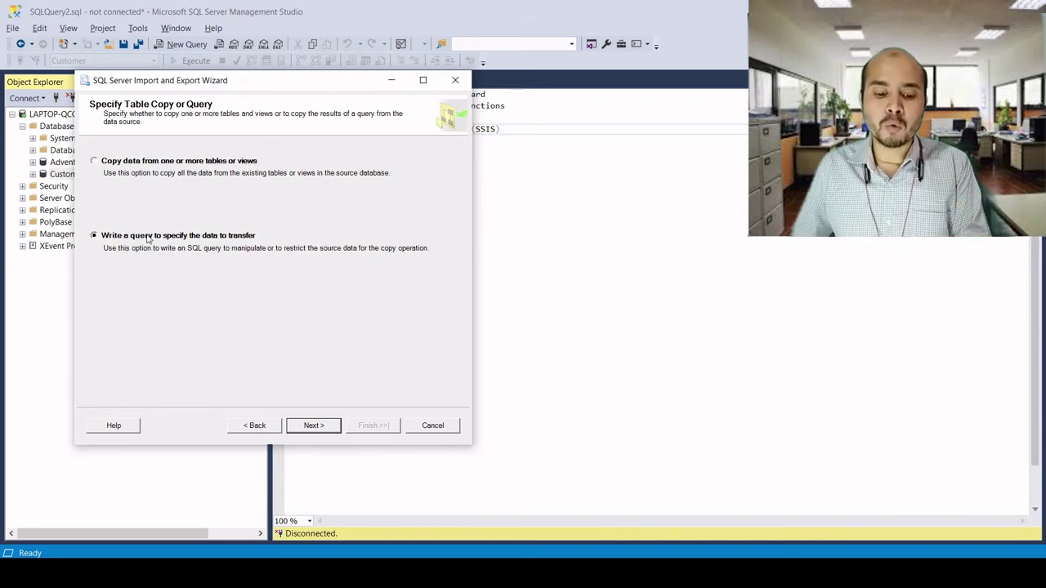
Choose to copy data from one or more tables or views, and include the Employee$ and OrderDetails$ sheets
{"action": "left_click", "coordinate": [313, 426]}
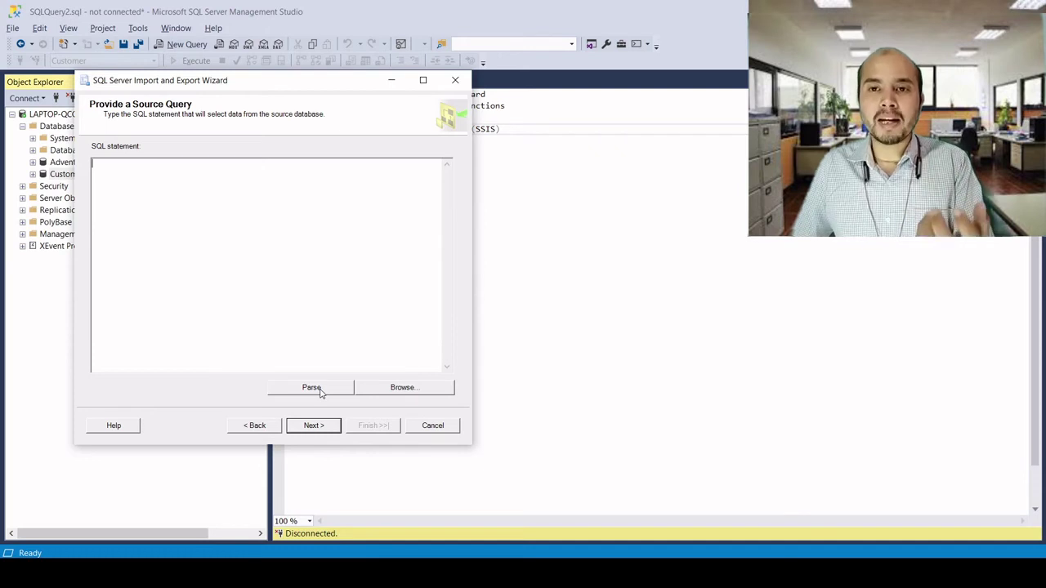
{"action": "left_click", "coordinate": [255, 426]}
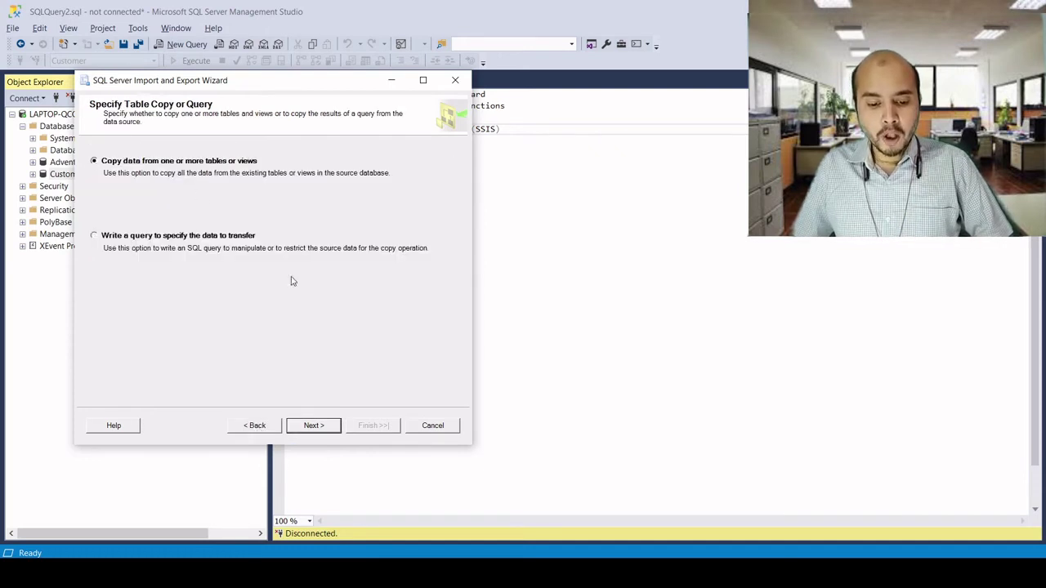
{"action": "left_click", "coordinate": [314, 425]}
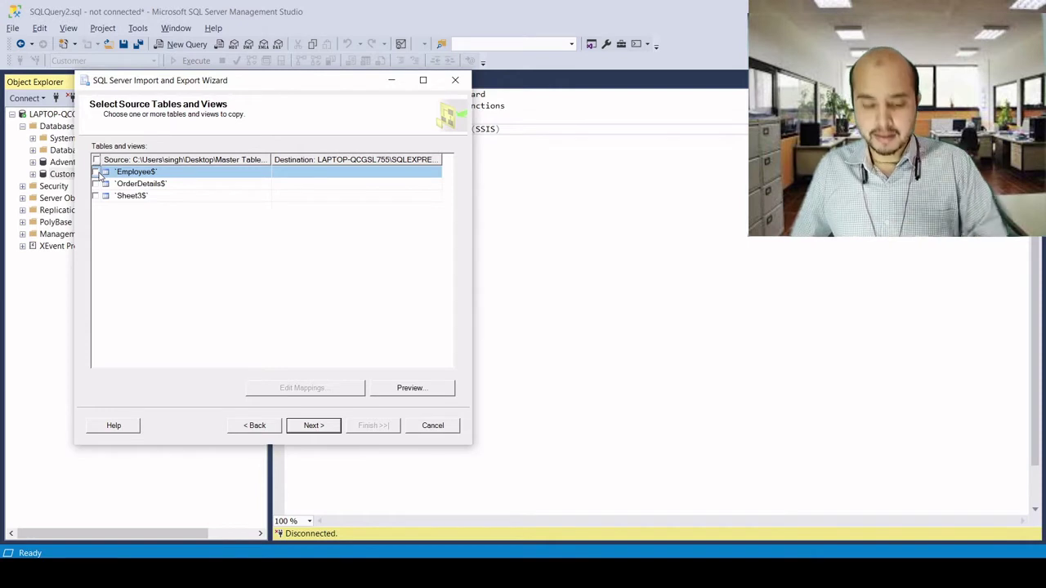
{"action": "left_click", "coordinate": [96, 173]}
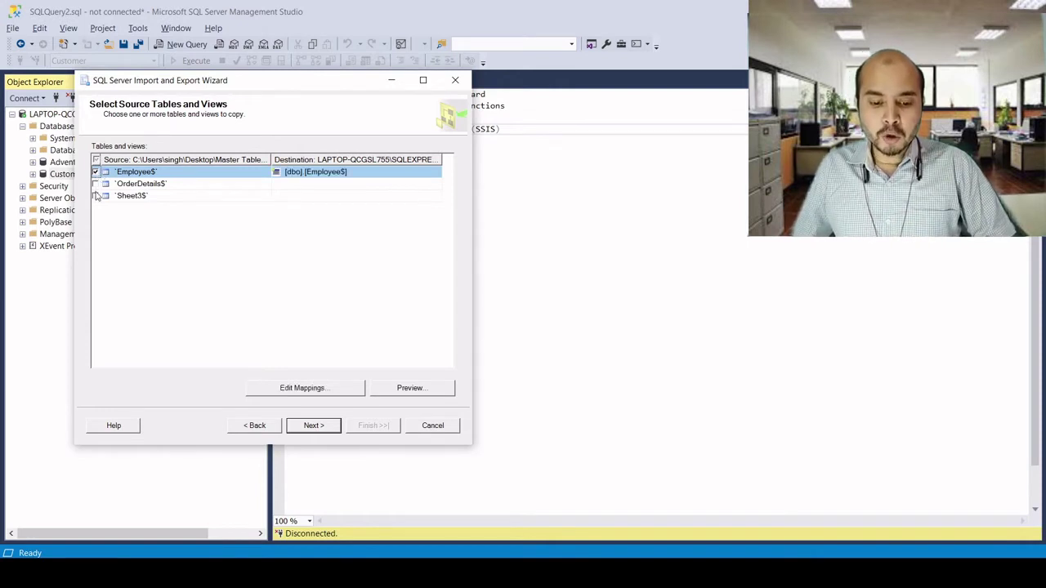
{"action": "left_click", "coordinate": [96, 184]}
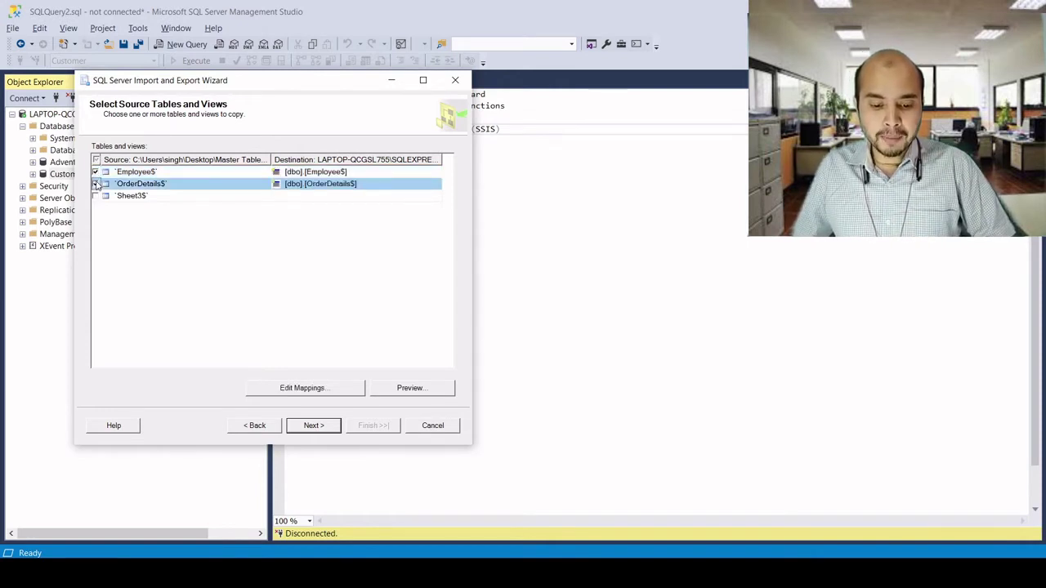
Rename the destination table for the Employee$ sheet as Employee, without the dbo prefix
{"action": "left_click", "coordinate": [354, 173]}
{"action": "left_click", "coordinate": [363, 173]}
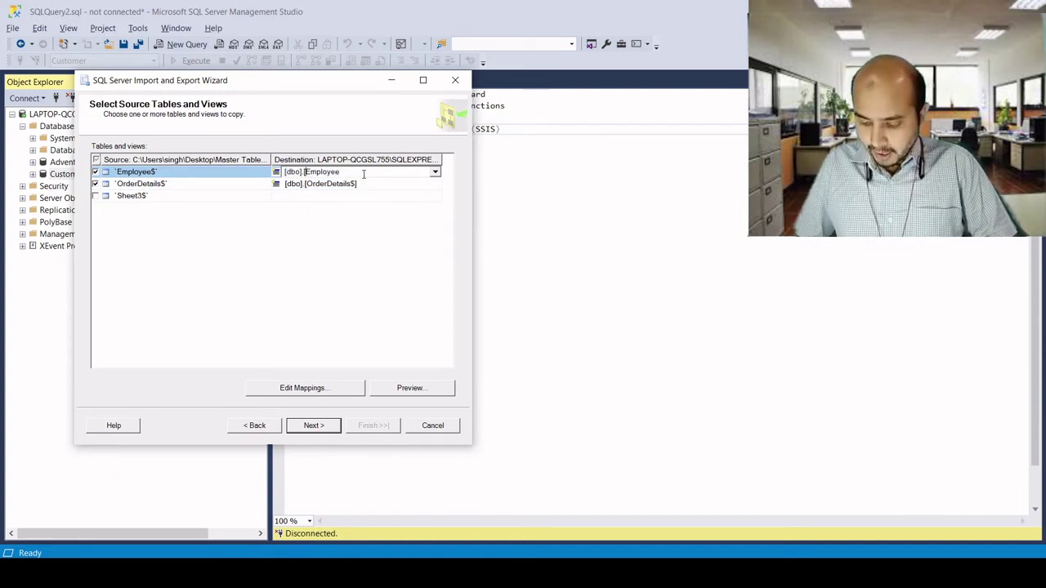
{"action": "key", "text": "BackSpace"}
{"action": "key", "text": "BackSpace"}
{"action": "key", "text": "BackSpace"}
{"action": "key", "text": "BackSpace"}
{"action": "key", "text": "BackSpace"}
{"action": "key", "text": "BackSpace"}
{"action": "key", "text": "BackSpace"}
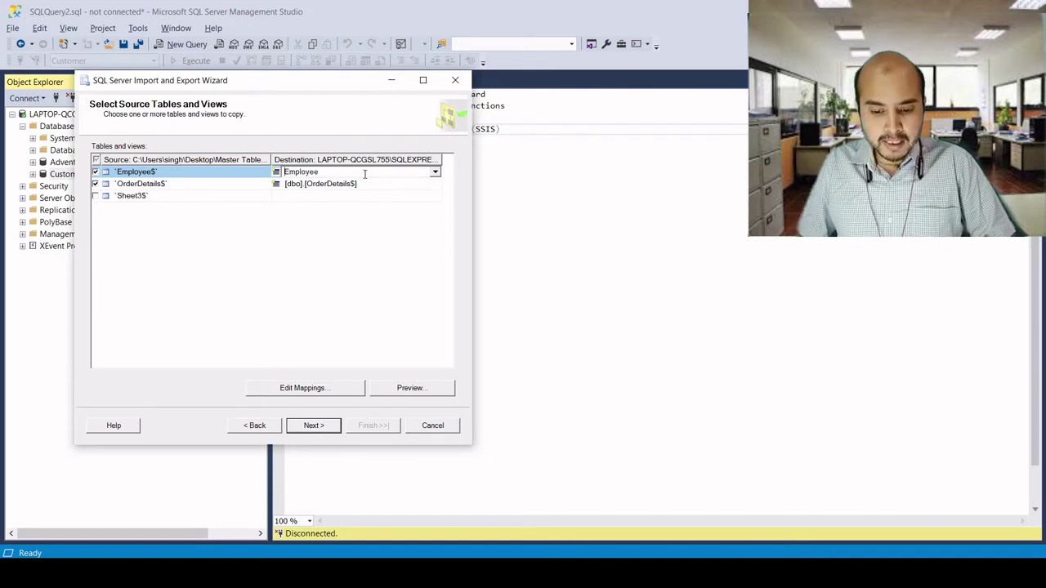
Rename the destination table for the OrderDetails$ sheet as OrderDetails, without the dbo prefix
{"action": "left_click", "coordinate": [372, 184]}
{"action": "left_click", "coordinate": [372, 184]}
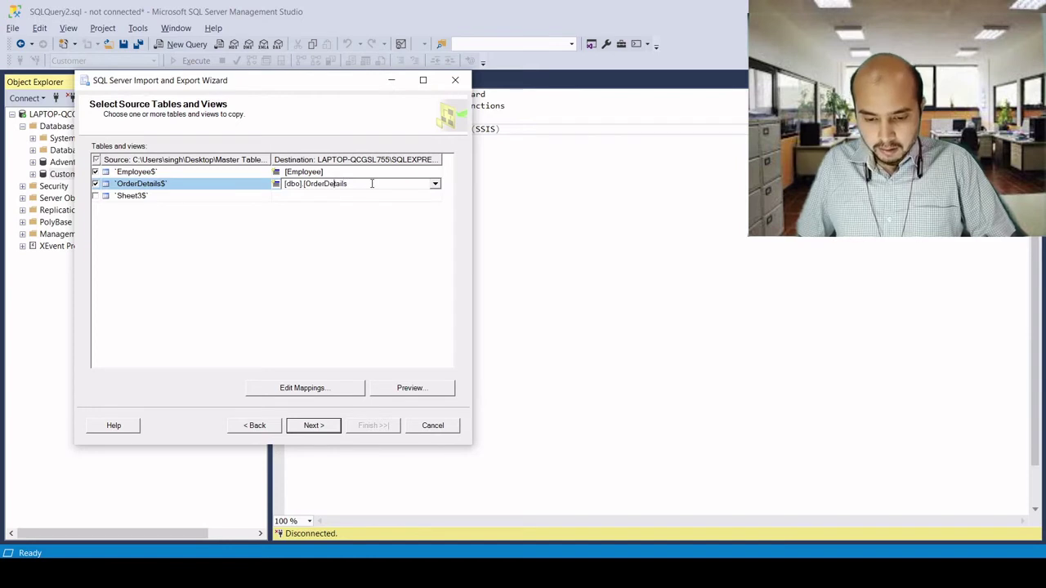
{"action": "key", "text": "Home"}
{"action": "key", "text": "Delete"}
{"action": "key", "text": "Delete"}
{"action": "key", "text": "Delete"}
{"action": "key", "text": "Delete"}
{"action": "key", "text": "Delete"}
{"action": "key", "text": "Delete"}
{"action": "key", "text": "Delete"}
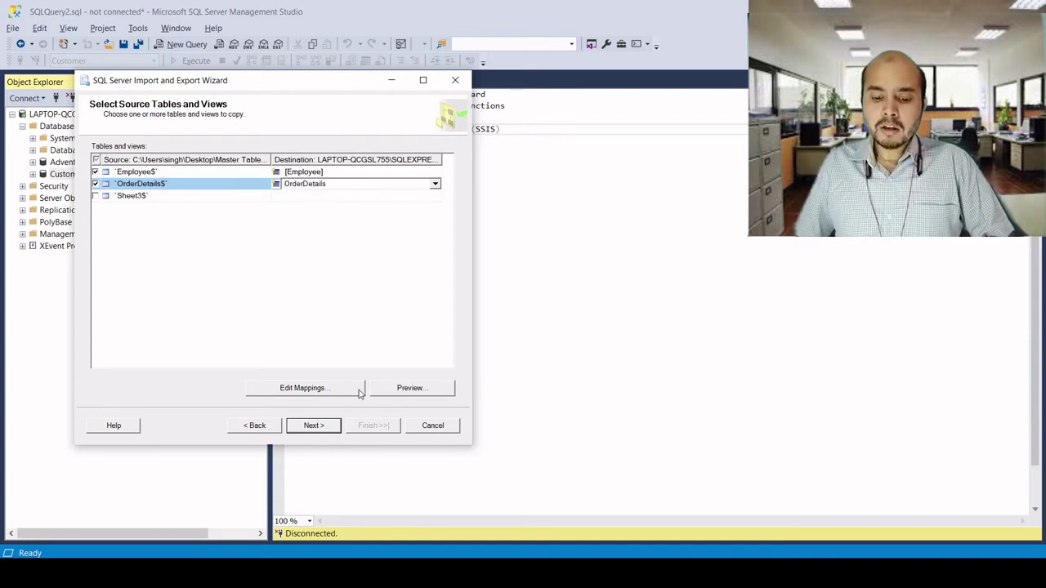
Review the column mappings for the OrderDetails$ sheet and preview its source data
{"action": "left_click", "coordinate": [329, 391]}
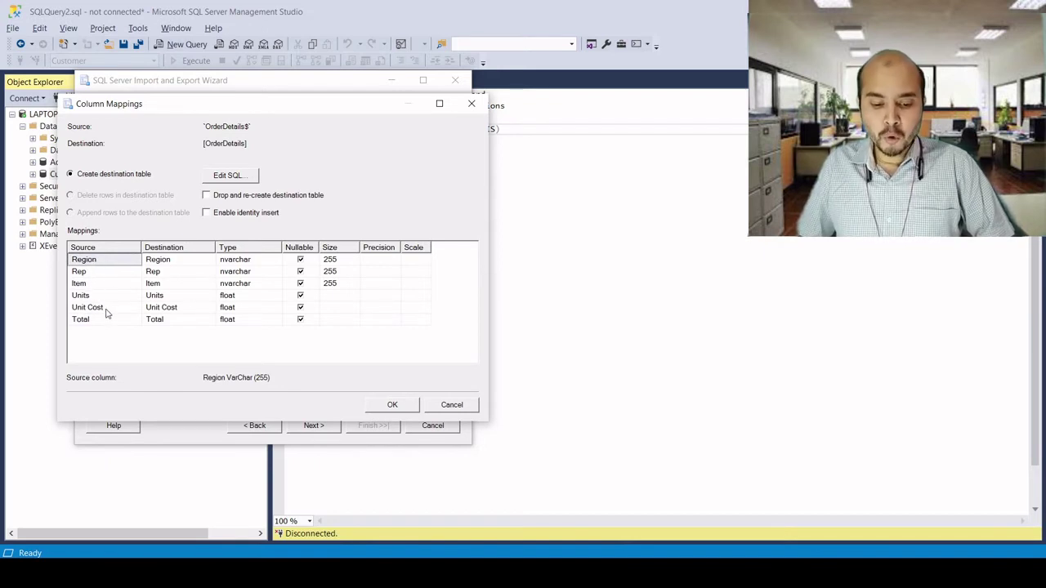
{"action": "left_click", "coordinate": [392, 406]}
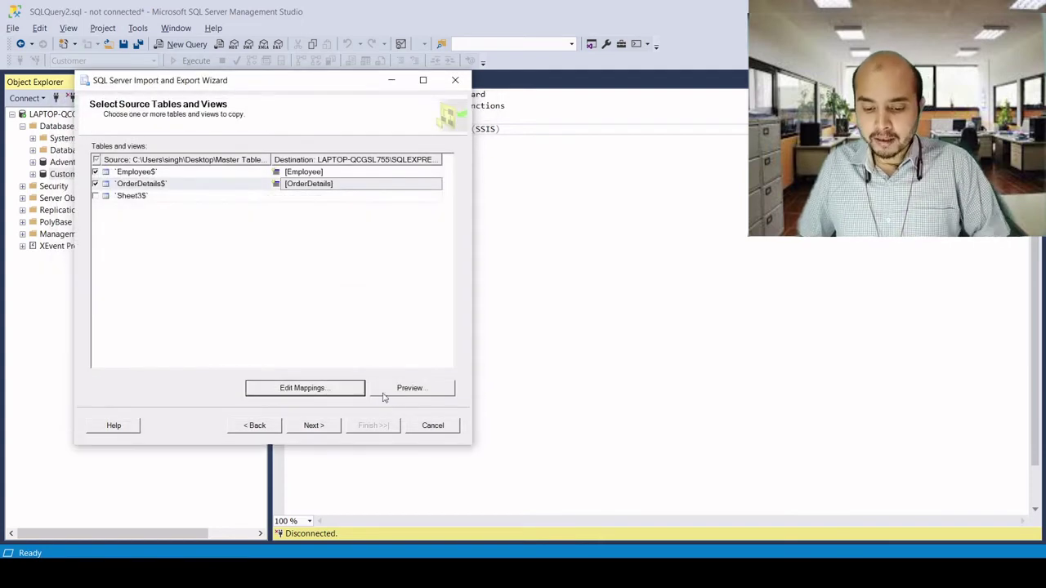
{"action": "left_click", "coordinate": [412, 388]}
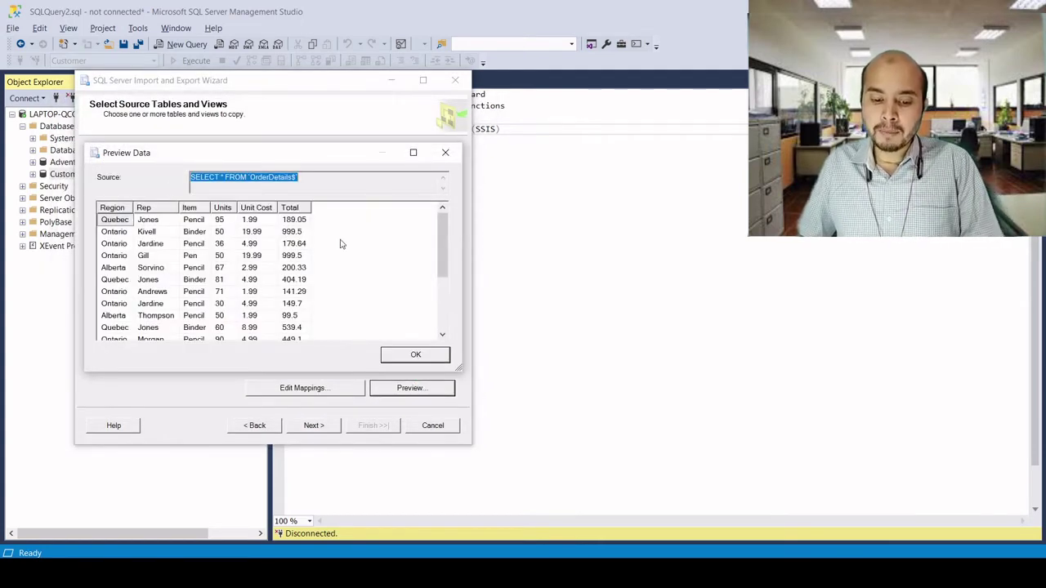
Close the OrderDetails$ preview and preview the source data of the Employee$ sheet
{"action": "left_click", "coordinate": [415, 354]}
{"action": "left_click", "coordinate": [157, 186]}
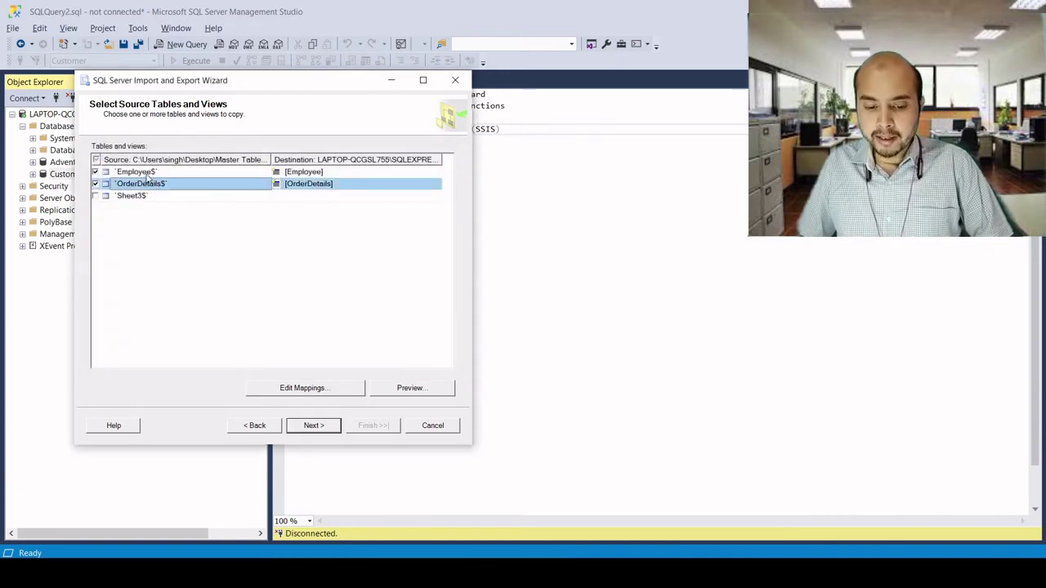
{"action": "left_click", "coordinate": [162, 173]}
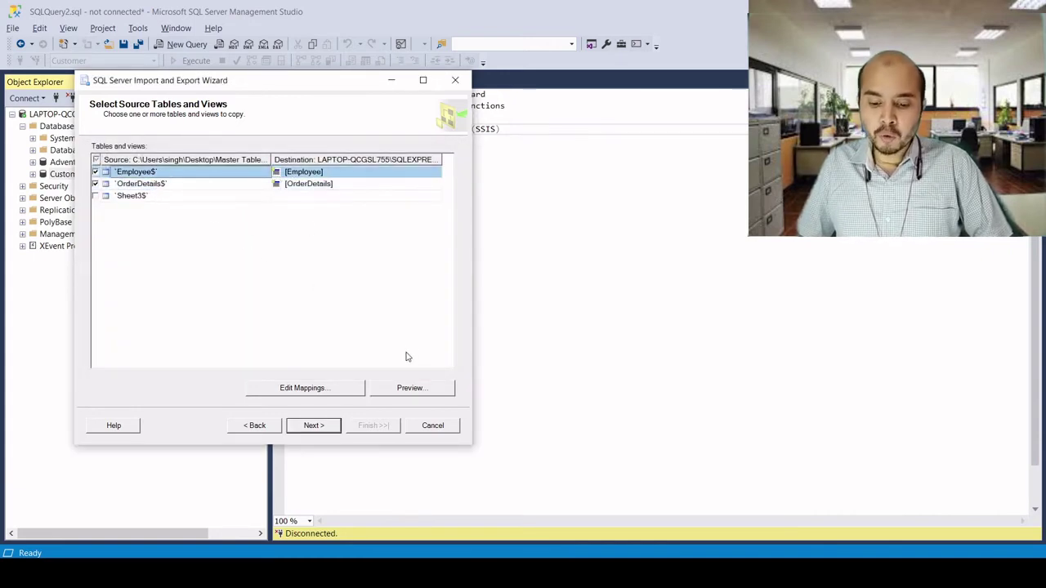
{"action": "left_click", "coordinate": [411, 388]}
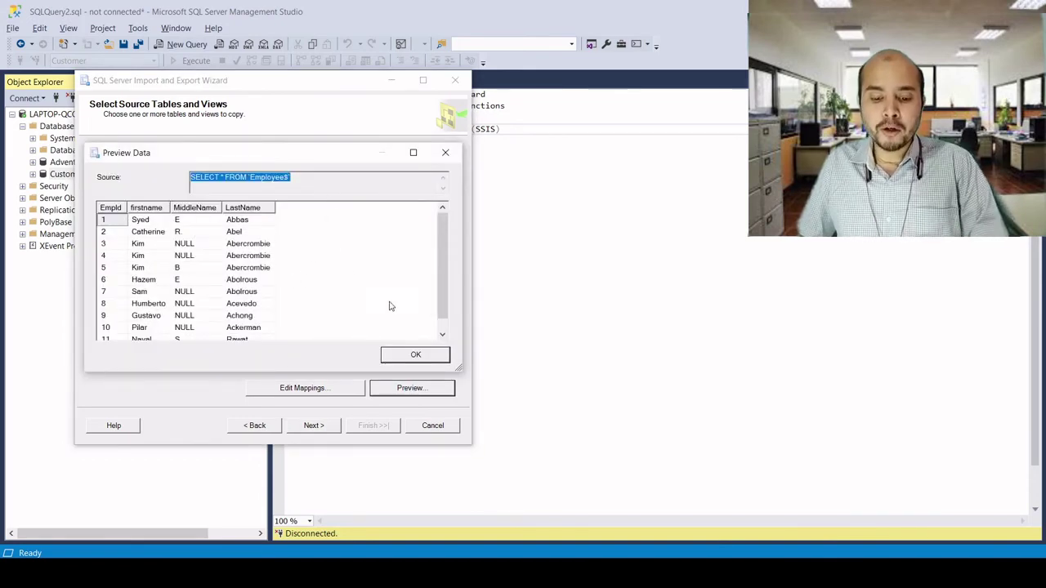
{"action": "left_click", "coordinate": [414, 356]}
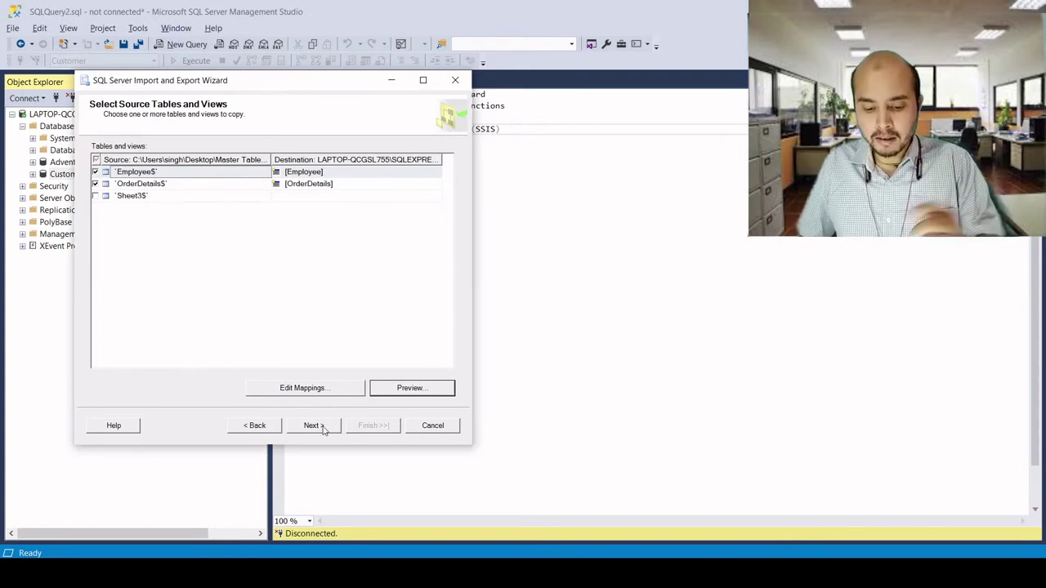
Run the import immediately without saving an SSIS package, and close the wizard once it completes
{"action": "left_click", "coordinate": [314, 425]}
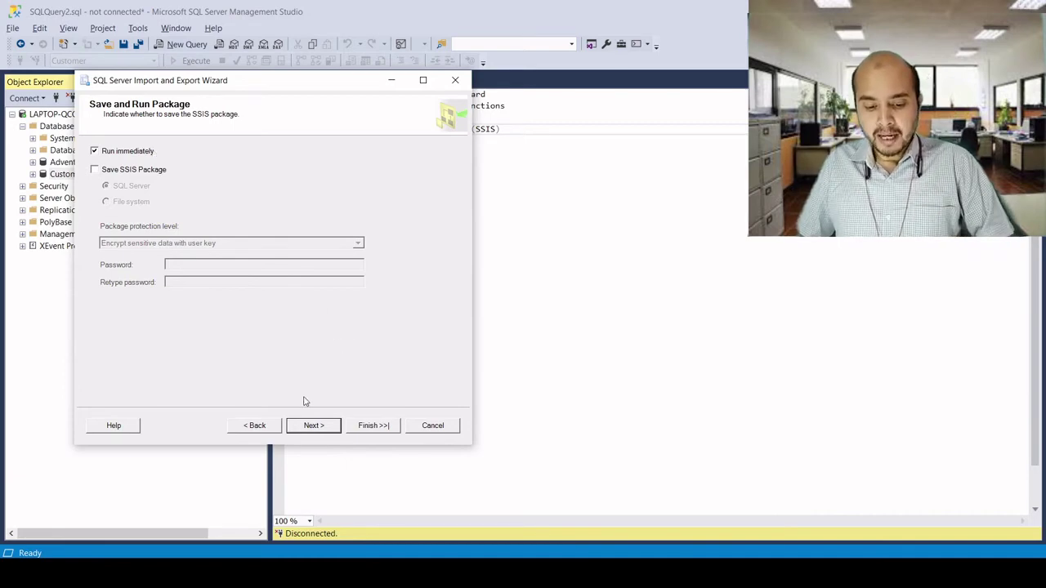
{"action": "left_click", "coordinate": [321, 425]}
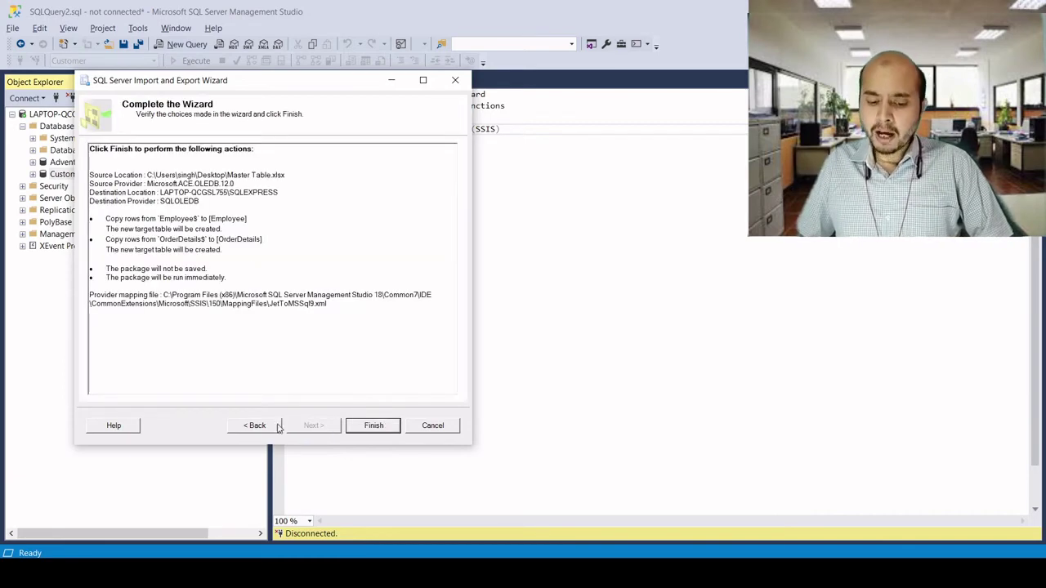
{"action": "left_click", "coordinate": [262, 427]}
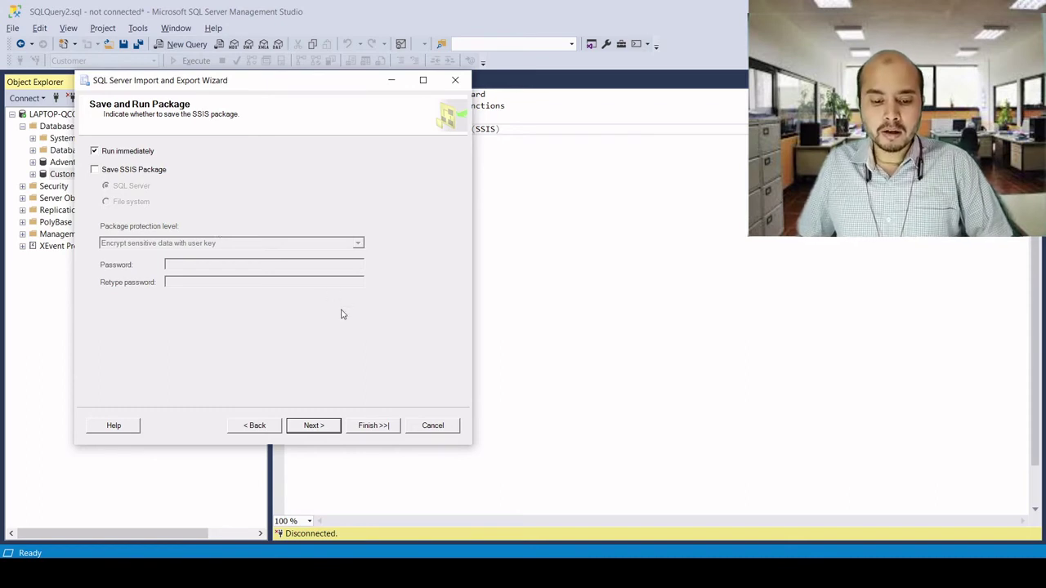
{"action": "left_click", "coordinate": [316, 427]}
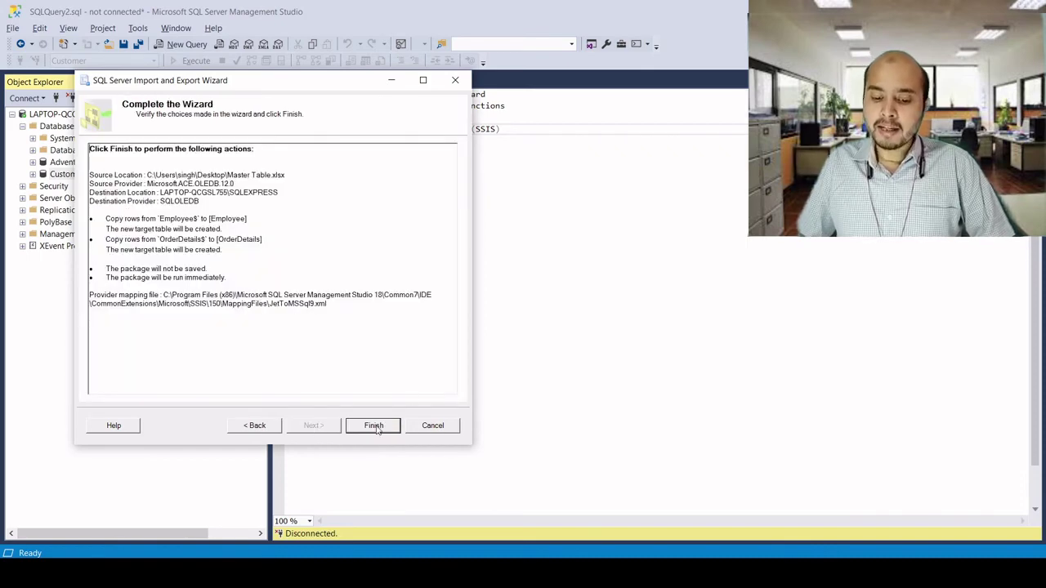
{"action": "left_click", "coordinate": [377, 428]}
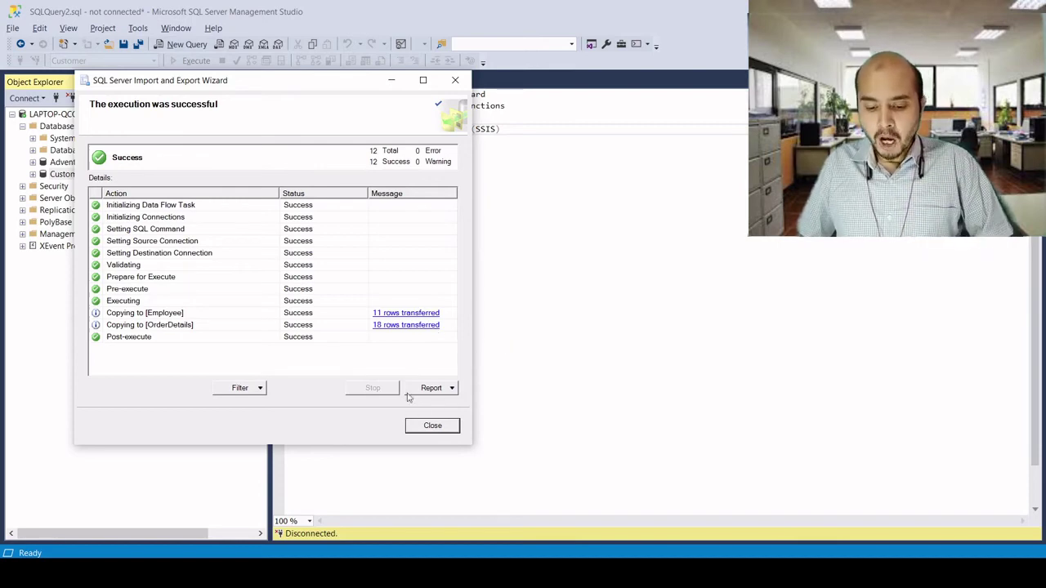
{"action": "left_click", "coordinate": [433, 426]}
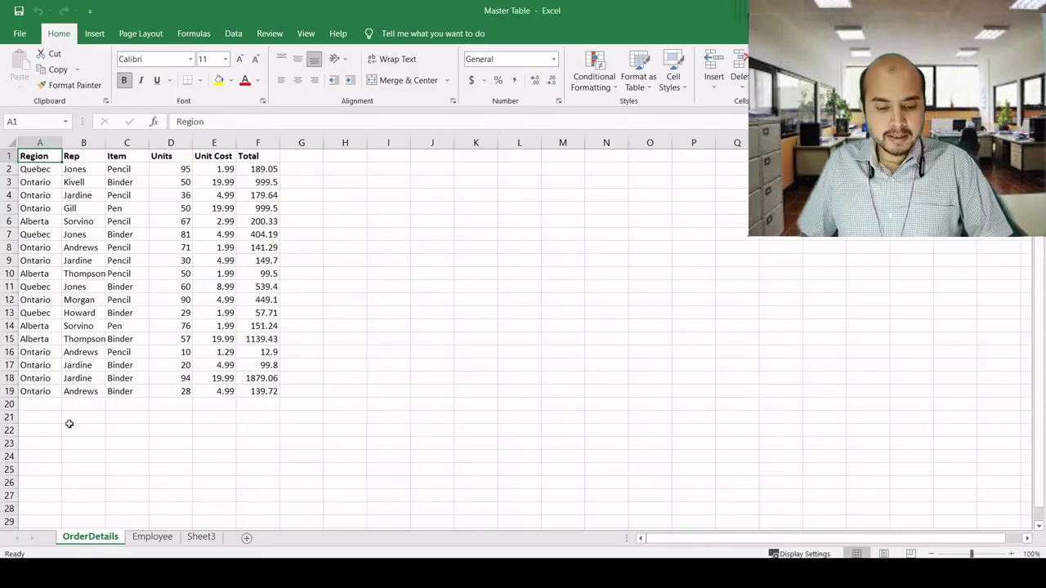
In the Master Table workbook in Excel, check the count of data rows in the OrderDetails and Employee sheets
{"action": "left_click_drag", "start_coordinate": [35, 169], "coordinate": [35, 392]}
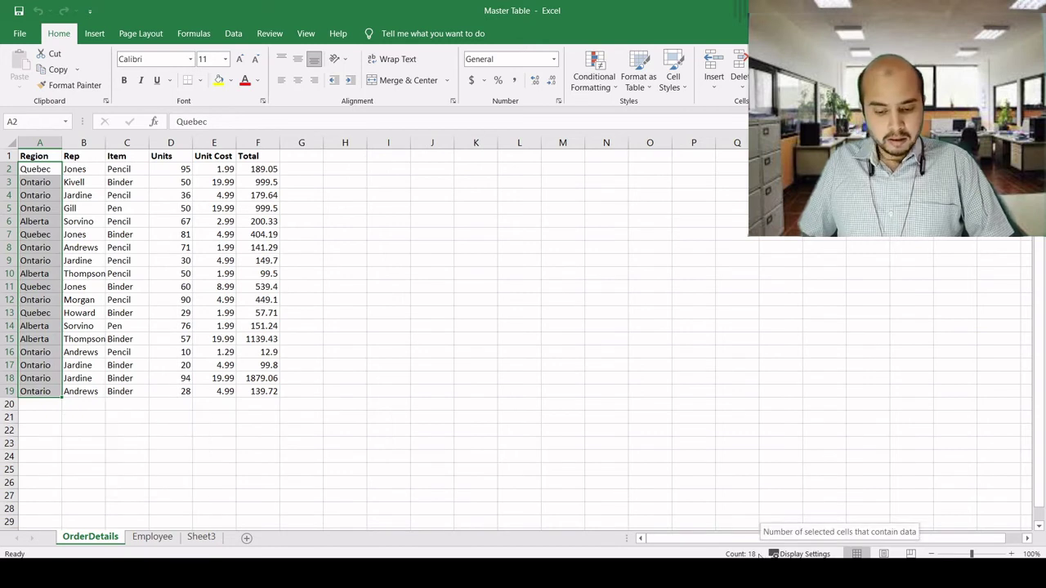
{"action": "left_click", "coordinate": [150, 542]}
{"action": "left_click_drag", "start_coordinate": [37, 169], "coordinate": [49, 317]}
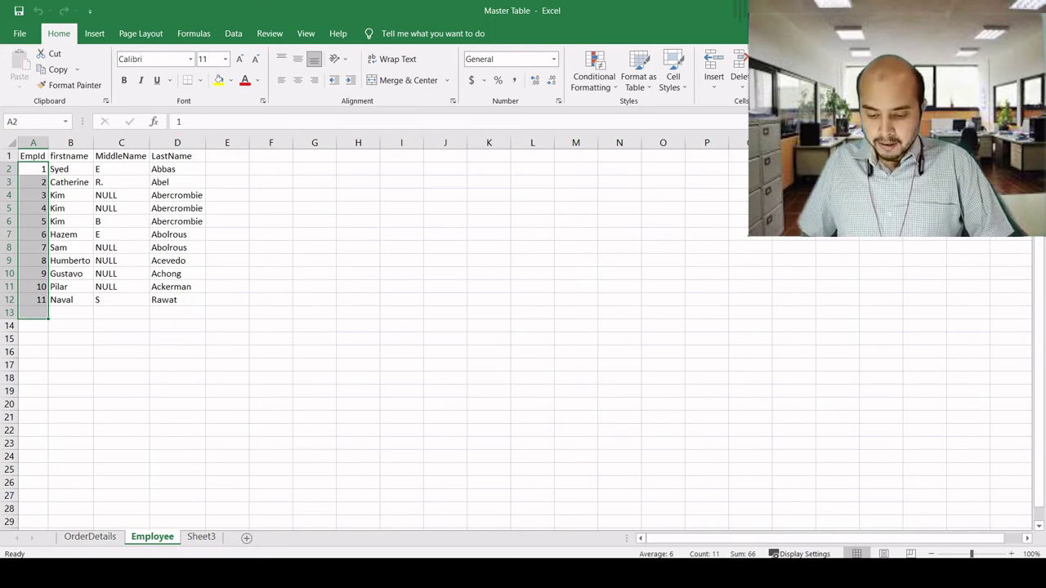
Return to SQL Server Management Studio and look up the imported Employee and OrderDetails tables under the Customer database
{"action": "left_click", "coordinate": [309, 574]}
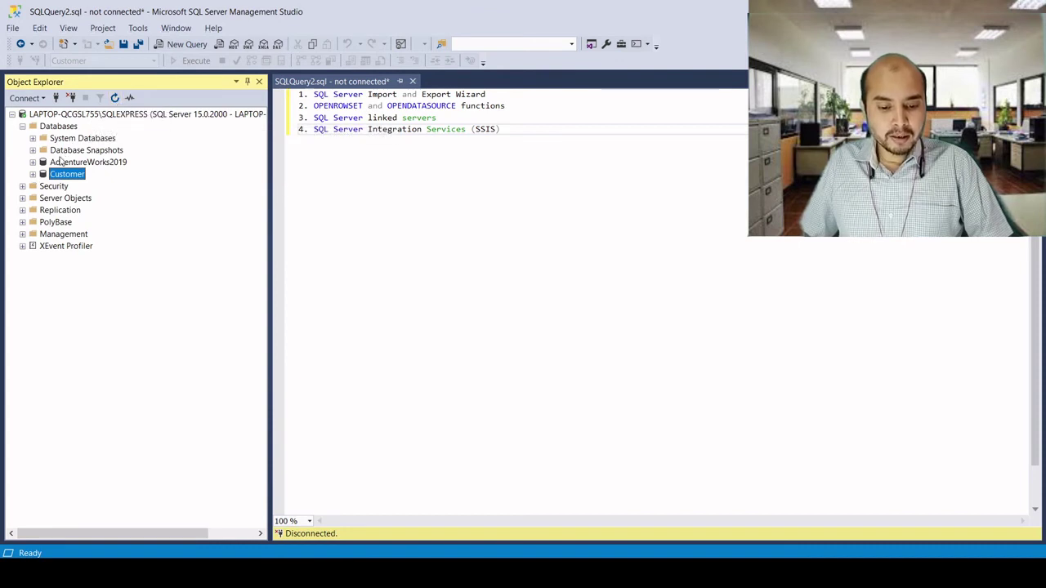
{"action": "left_click", "coordinate": [33, 174]}
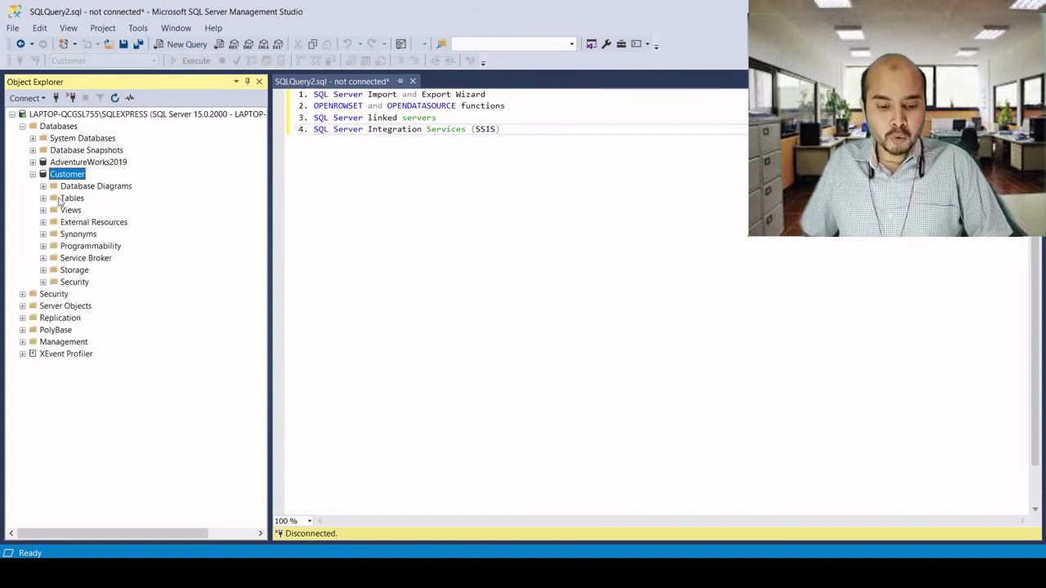
{"action": "left_click", "coordinate": [44, 198]}
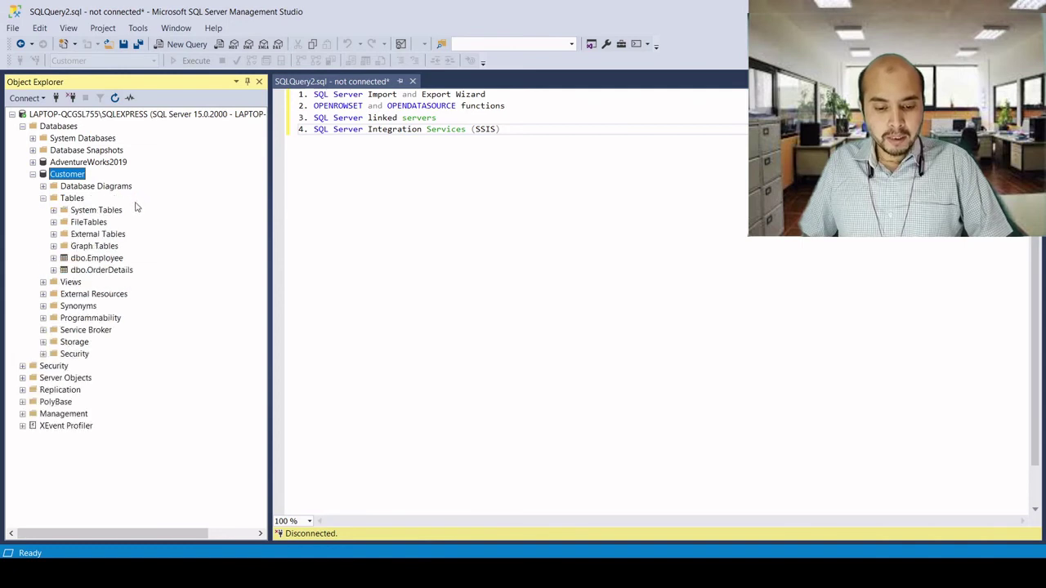
{"action": "left_click", "coordinate": [103, 260]}
{"action": "left_click", "coordinate": [117, 273]}
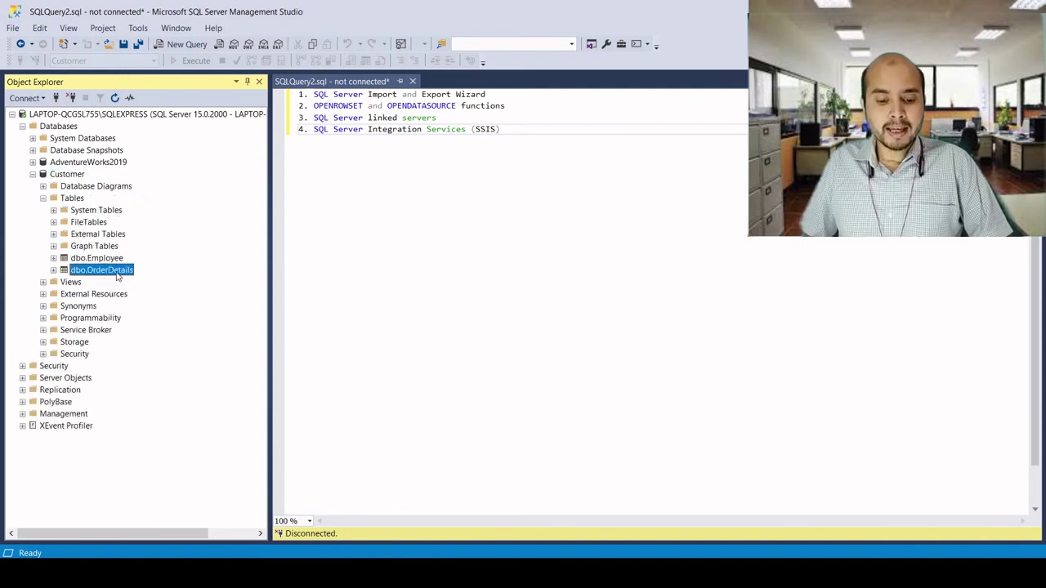
{"action": "left_click", "coordinate": [114, 259]}
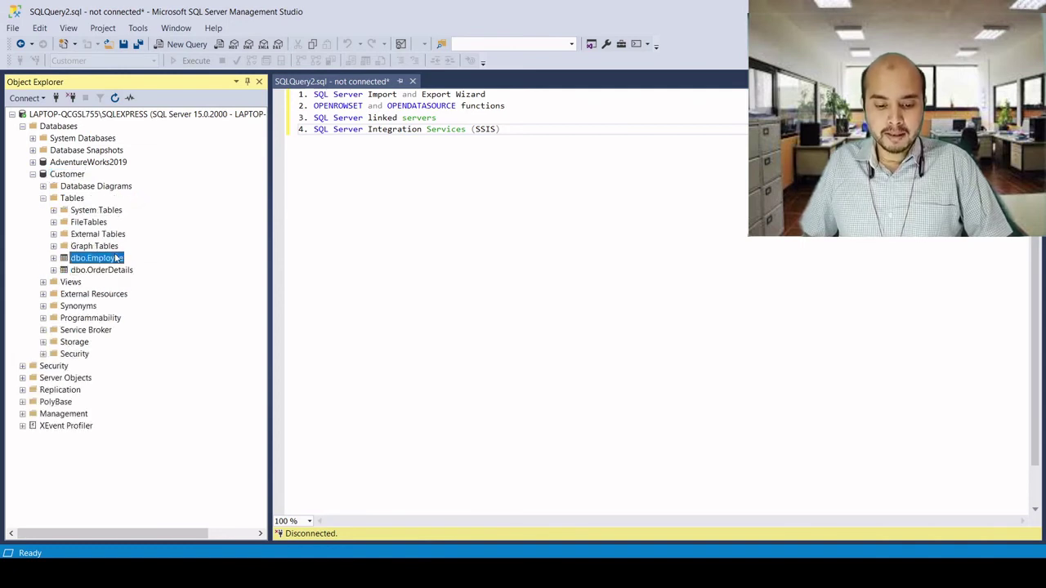
Create a new query in the Customer database and run "select * from employee"
{"action": "left_click", "coordinate": [191, 47]}
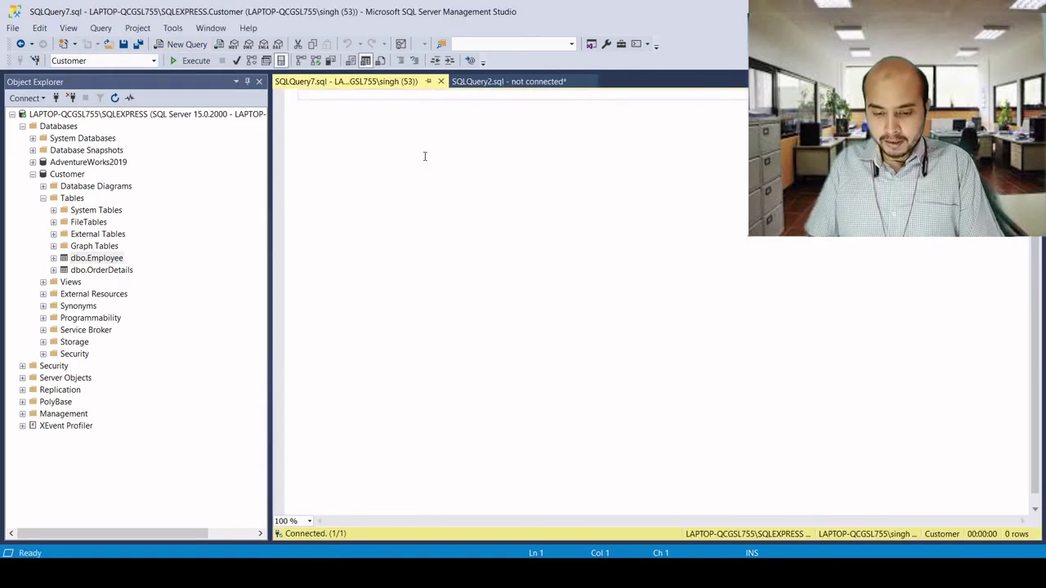
{"action": "type", "text": "select * fro"}
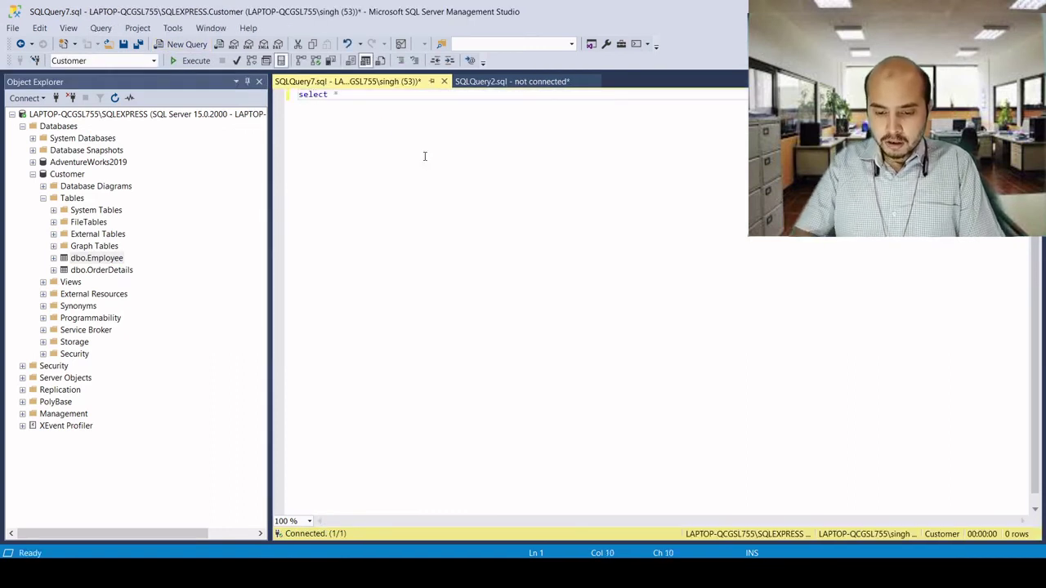
{"action": "key", "text": "BackSpace"}
{"action": "key", "text": "BackSpace"}
{"action": "type", "text": "ro"}
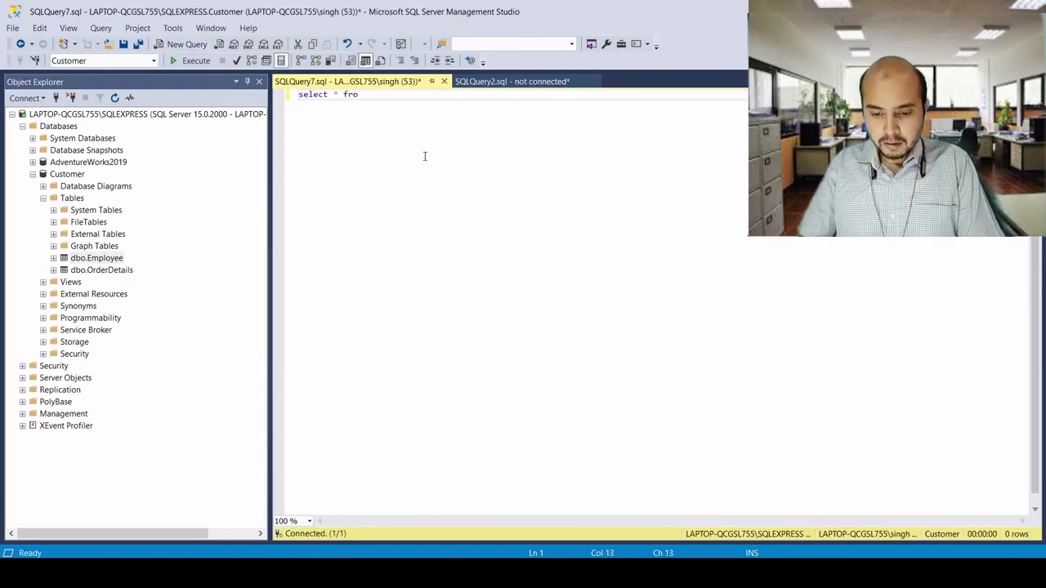
{"action": "type", "text": "m employee"}
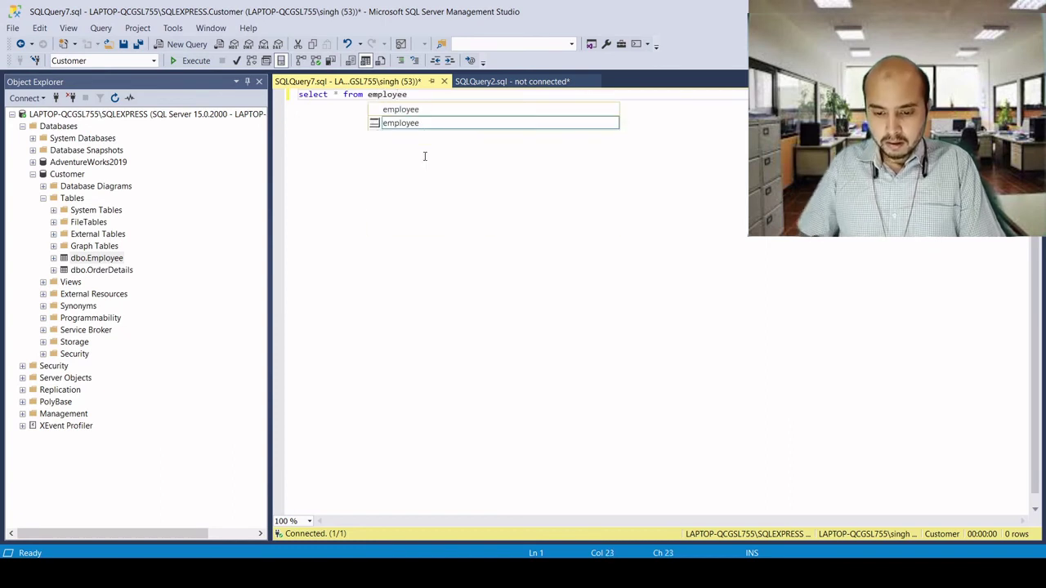
{"action": "left_click", "coordinate": [438, 94]}
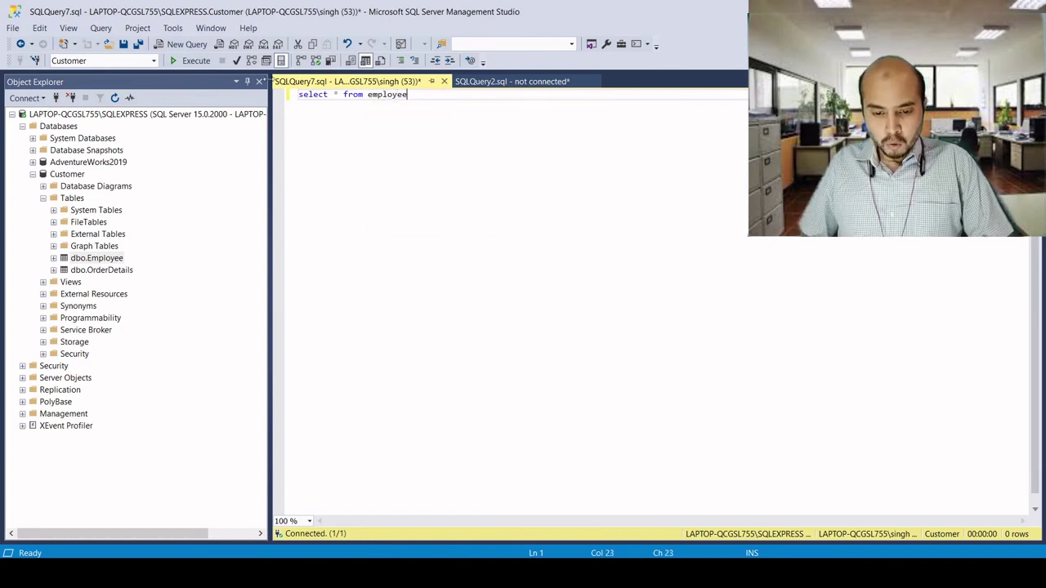
{"action": "left_click", "coordinate": [191, 61]}
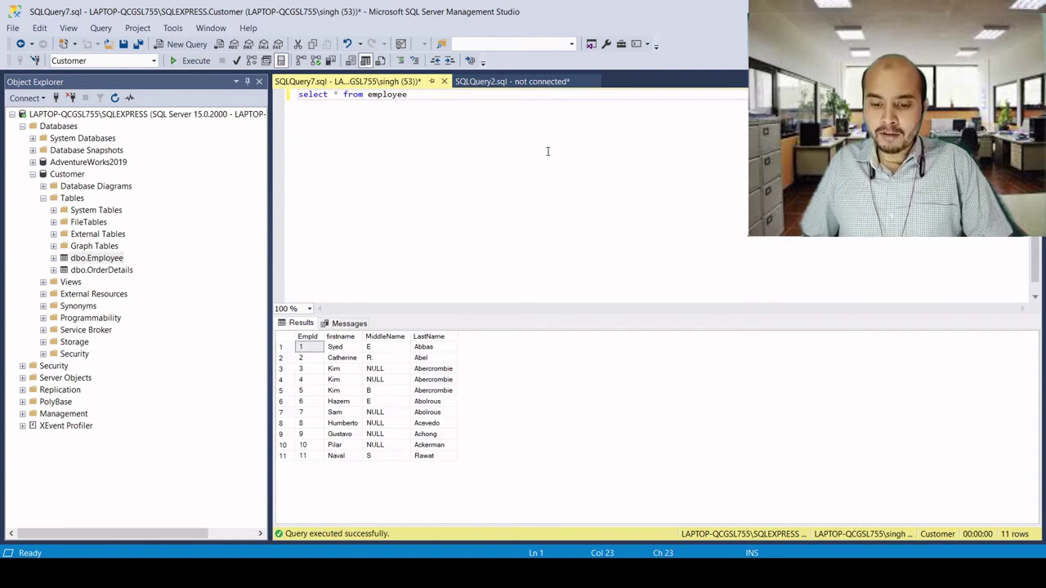
Add the statement "select * from orderdetails" two lines below the employee query and execute only that statement
{"action": "key", "text": "Return"}
{"action": "key", "text": "Return"}
{"action": "type", "text": "select"}
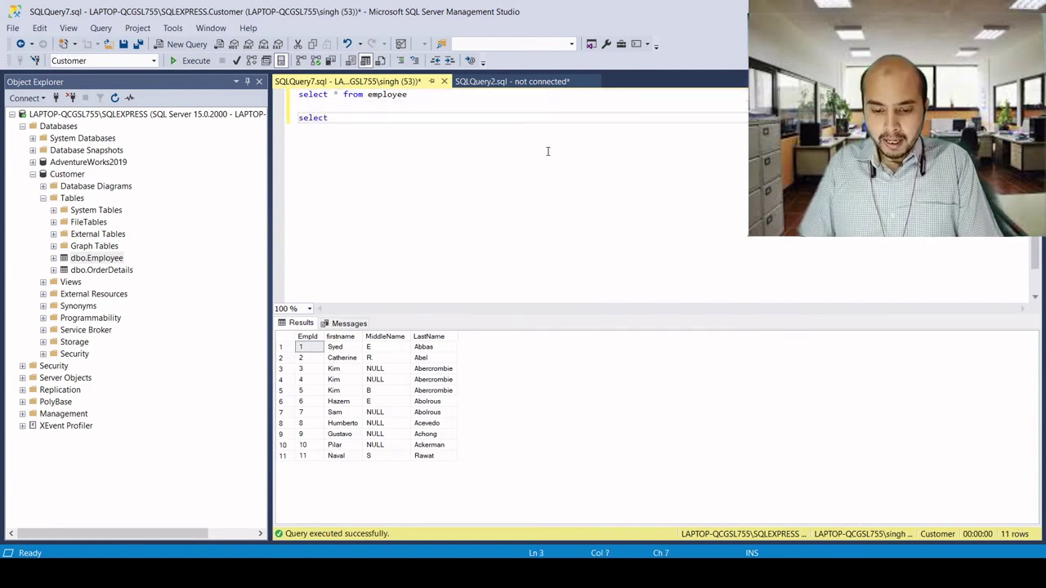
{"action": "type", "text": " * from "}
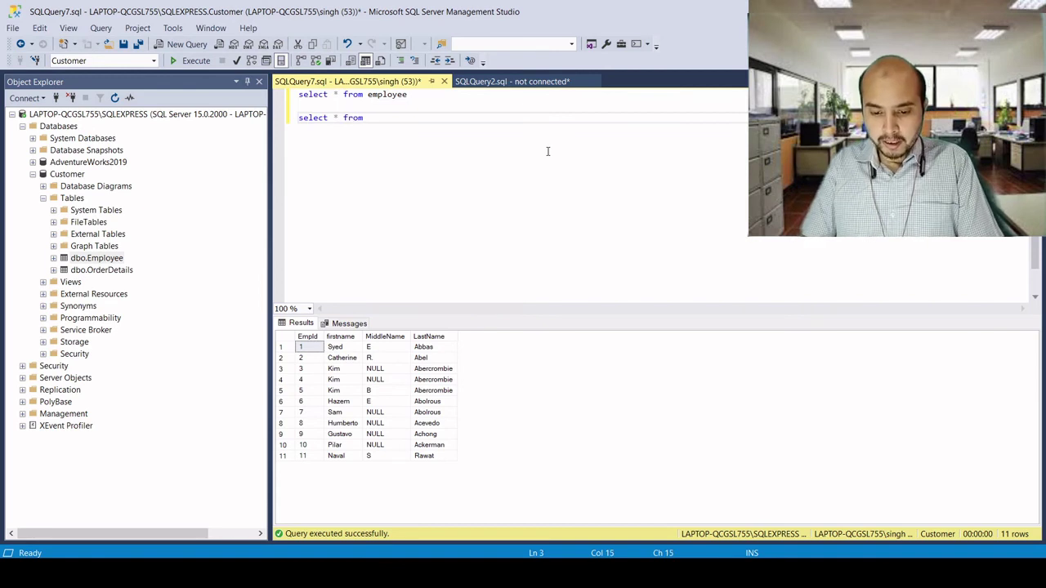
{"action": "type", "text": "orderde"}
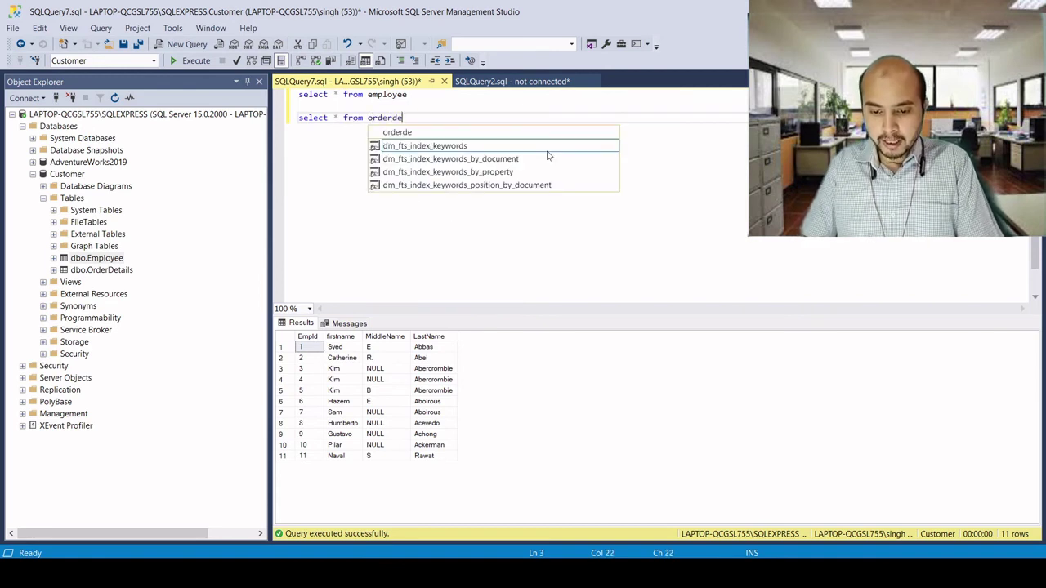
{"action": "type", "text": "tails"}
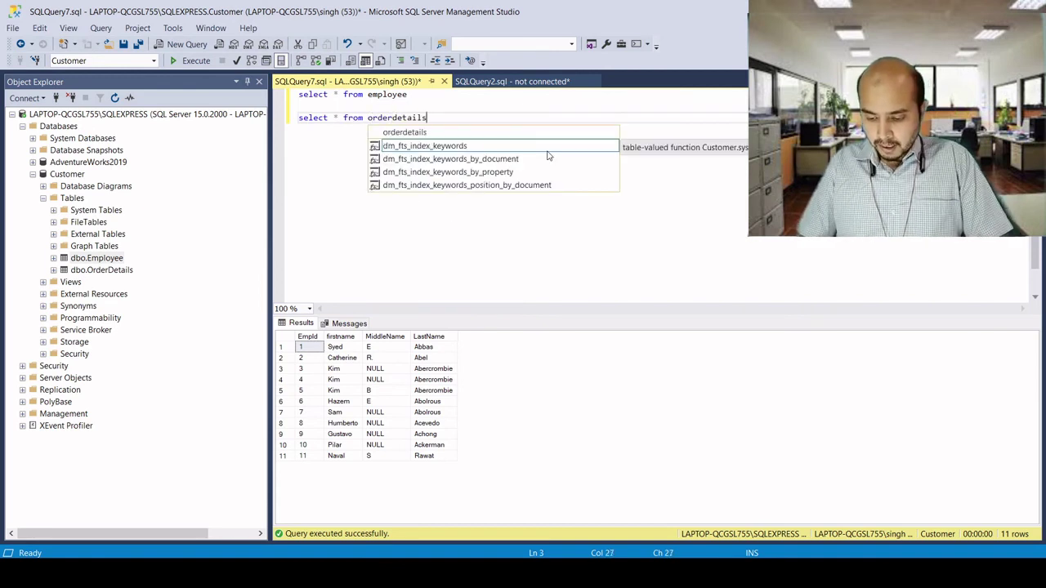
{"action": "key", "text": "ctrl+shift+Left"}
{"action": "key", "text": "ctrl+shift+Left"}
{"action": "key", "text": "ctrl+shift+Left"}
{"action": "key", "text": "ctrl+shift+Left"}
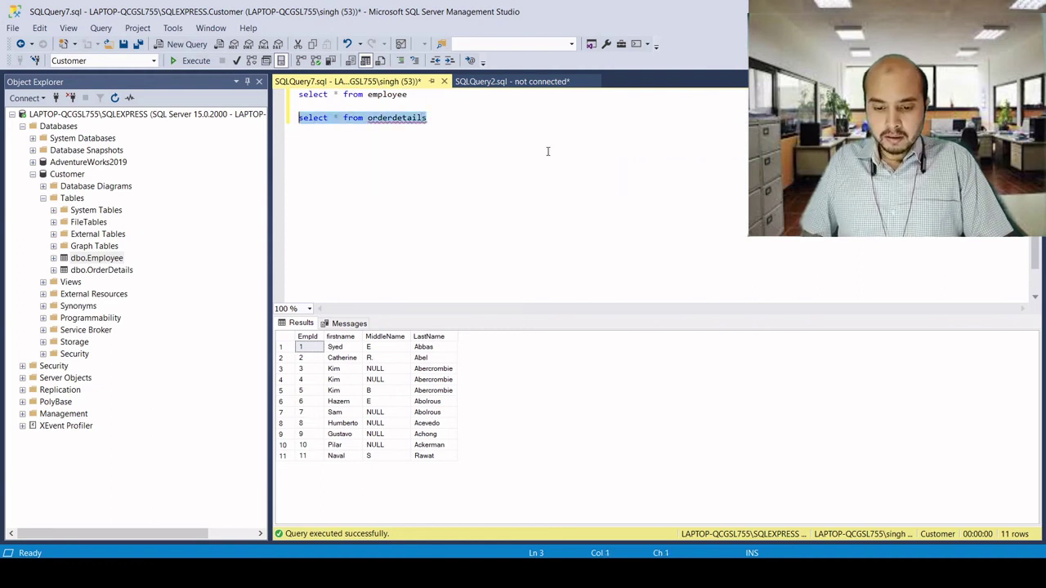
{"action": "left_click", "coordinate": [192, 61]}
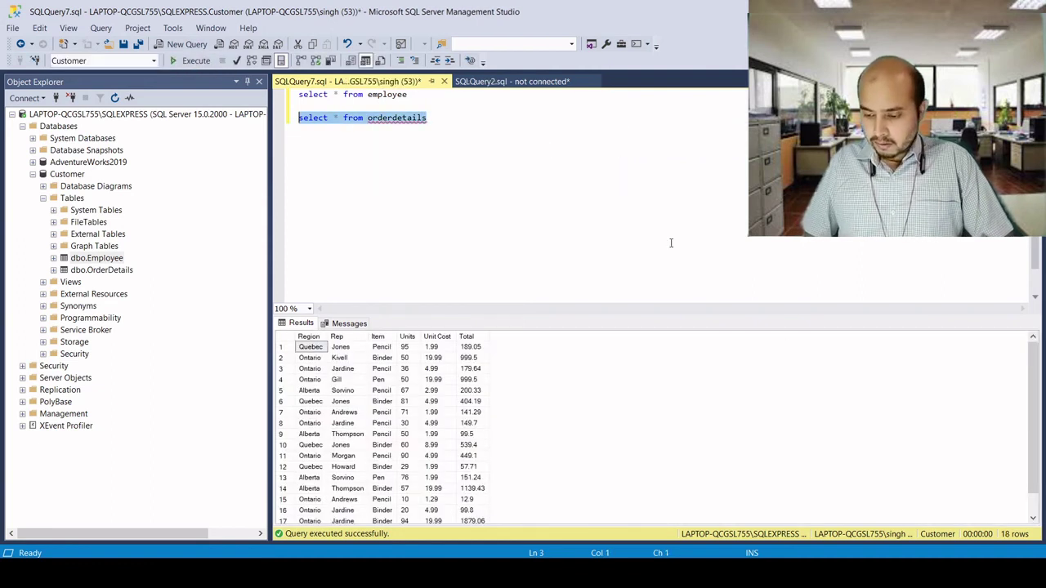
{"action": "left_click", "coordinate": [1041, 459]}
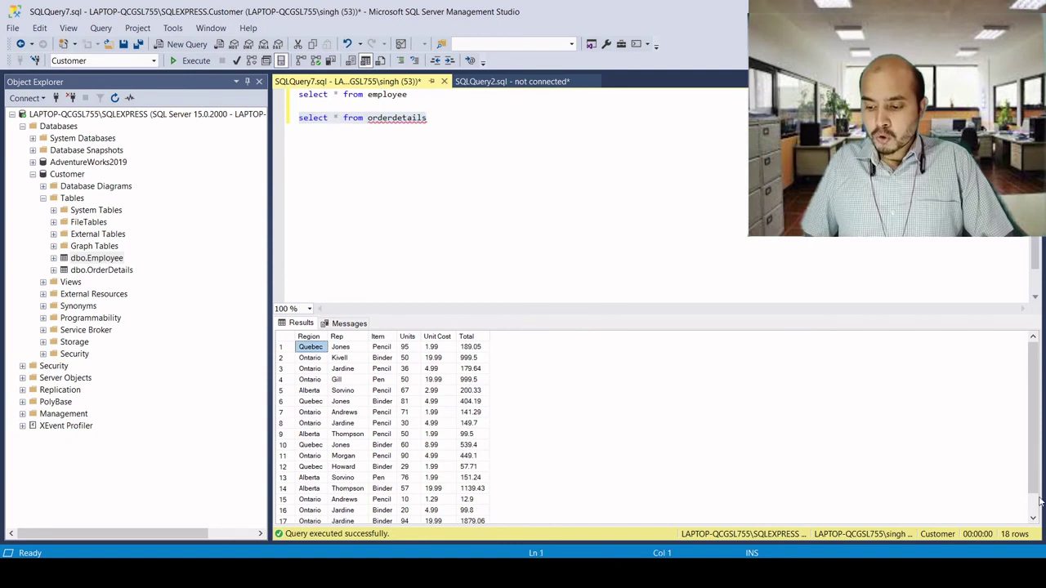